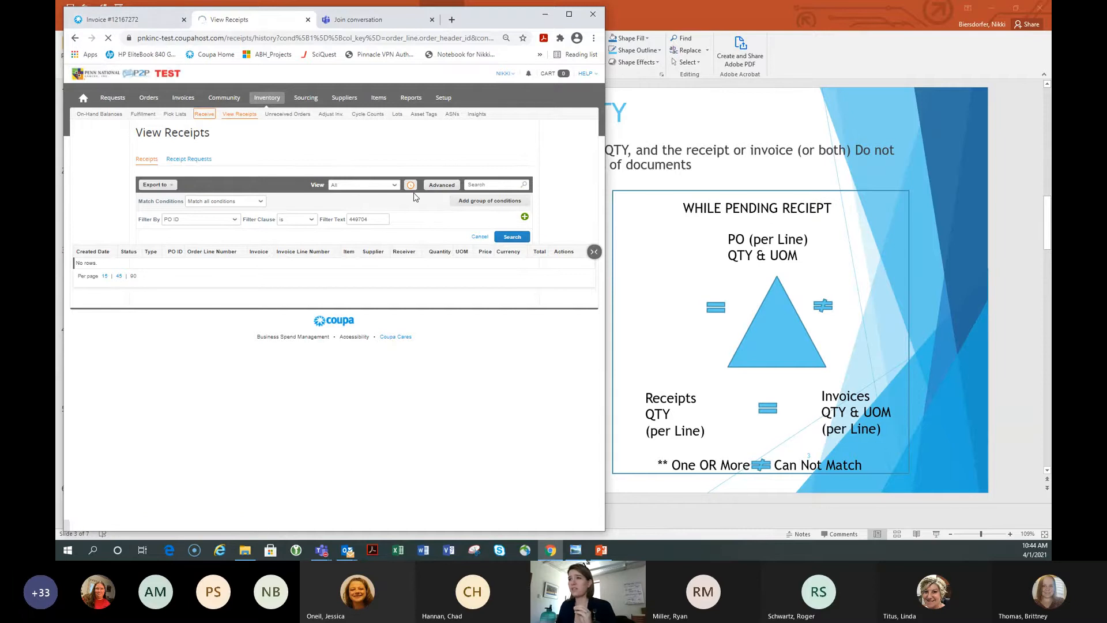
Open the inventory Receive page and filter the PO lines by the invoice's purchase order number.
{"action": "left_click", "coordinate": [204, 116]}
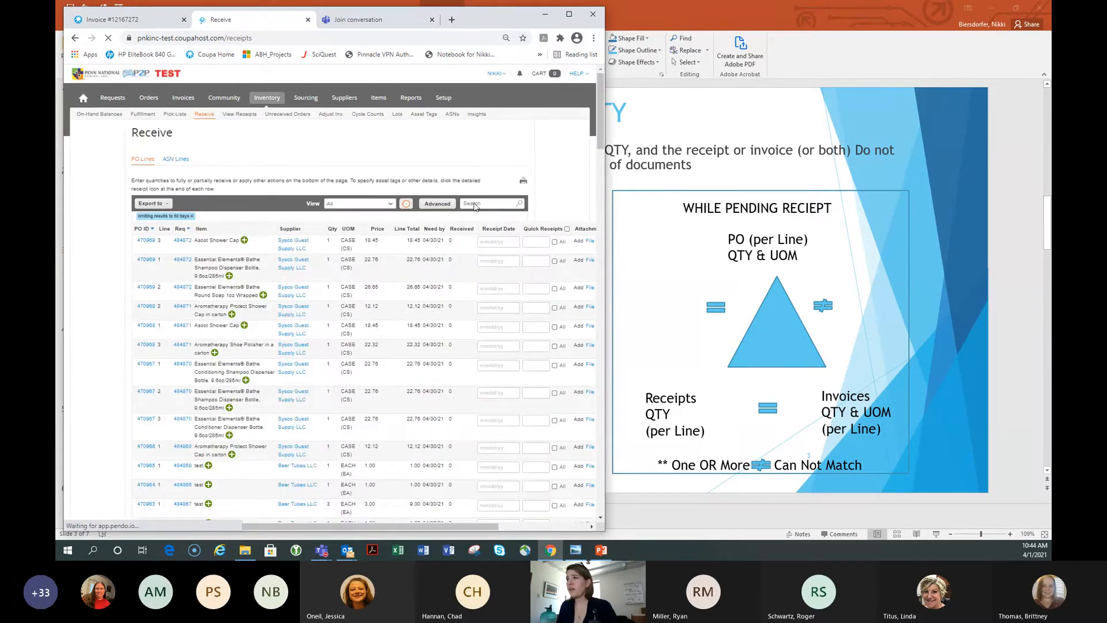
{"action": "left_click", "coordinate": [112, 19]}
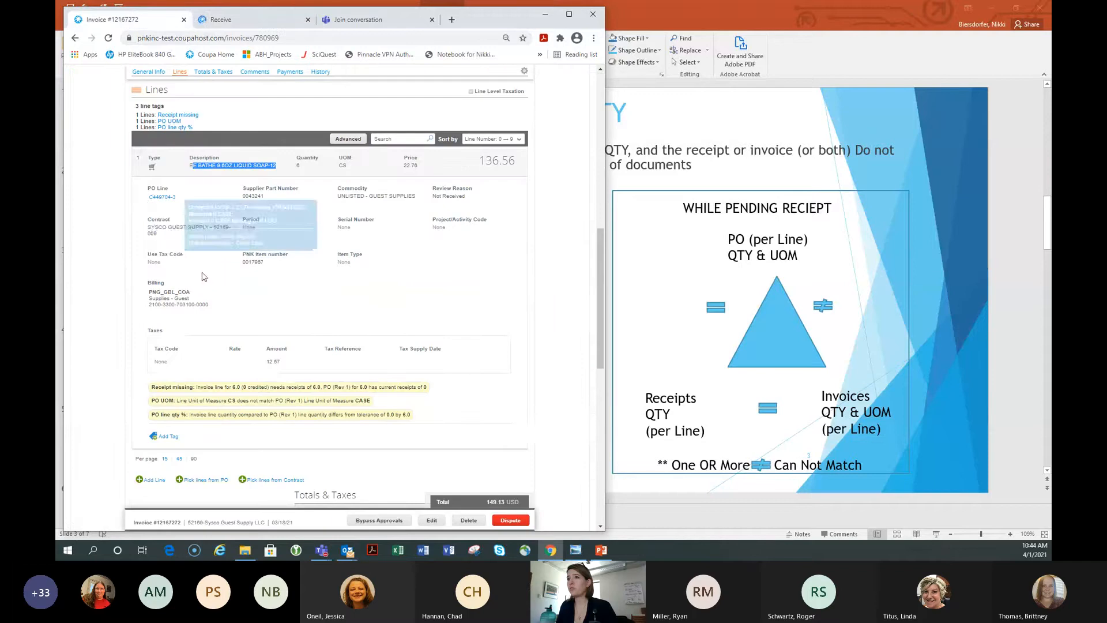
{"action": "left_click", "coordinate": [200, 22]}
{"action": "left_click", "coordinate": [485, 204]}
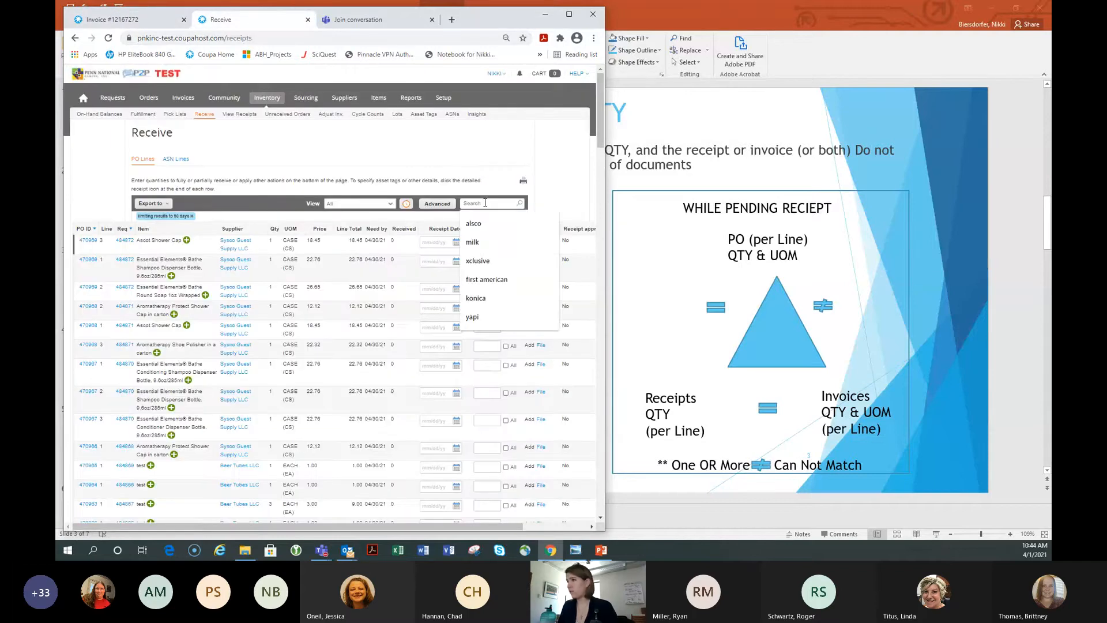
{"action": "type", "text": "449704"}
{"action": "left_click", "coordinate": [519, 203]}
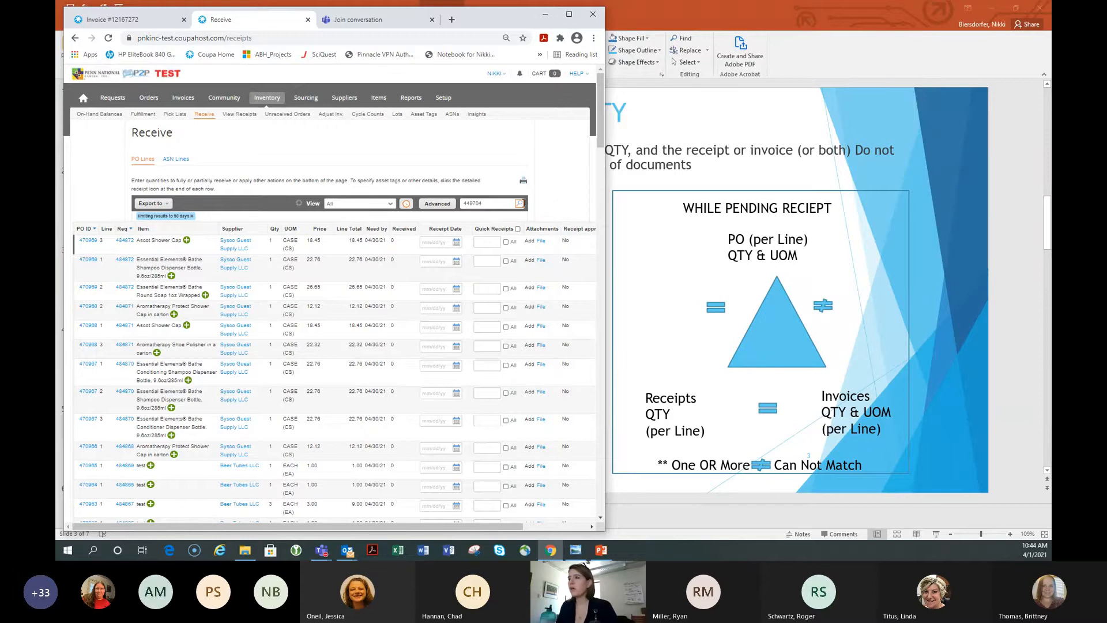
{"action": "left_click", "coordinate": [519, 204]}
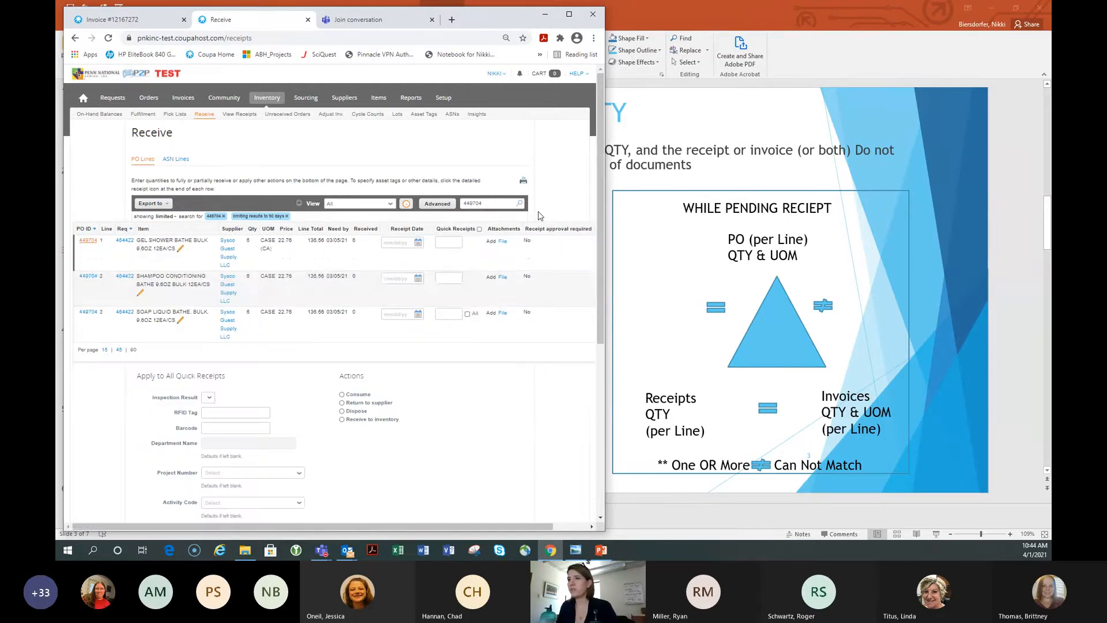
Receive 6 cases on the liquid bath soap PO line using the Consume action and submit the receipt.
{"action": "left_click", "coordinate": [454, 314]}
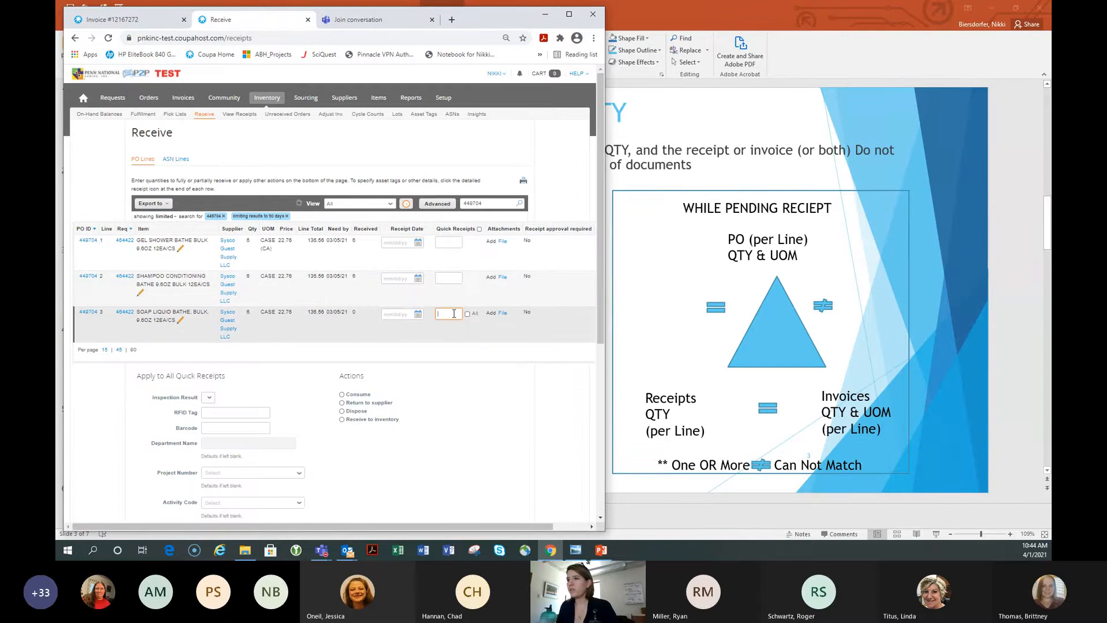
{"action": "left_click", "coordinate": [342, 394]}
{"action": "scroll", "coordinate": [460, 387], "scroll_direction": "down", "scroll_amount": 5}
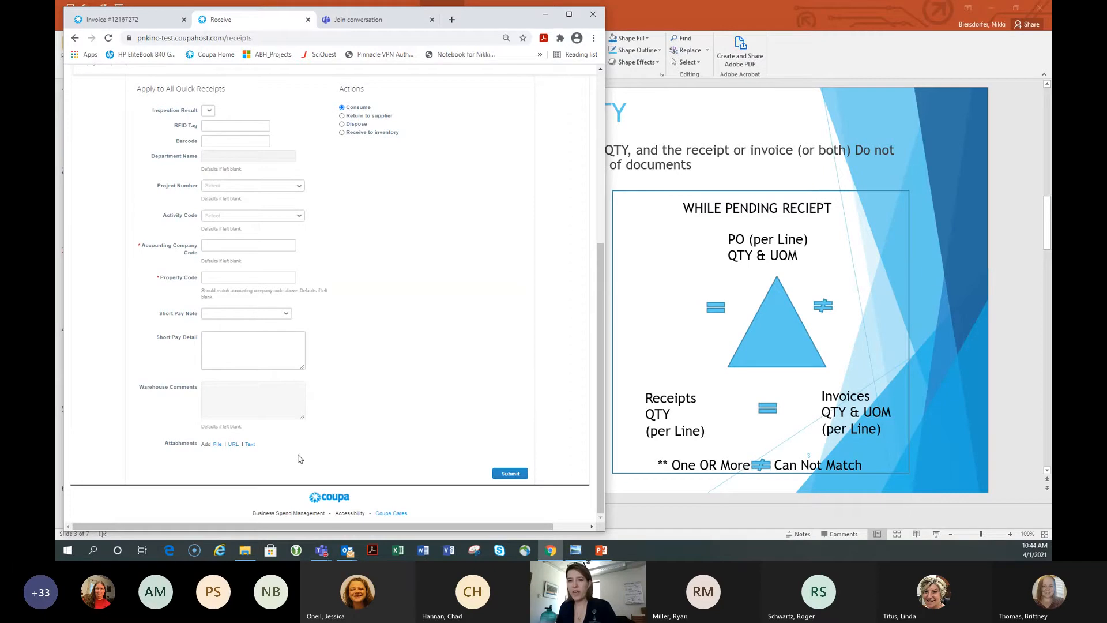
{"action": "left_click", "coordinate": [509, 473]}
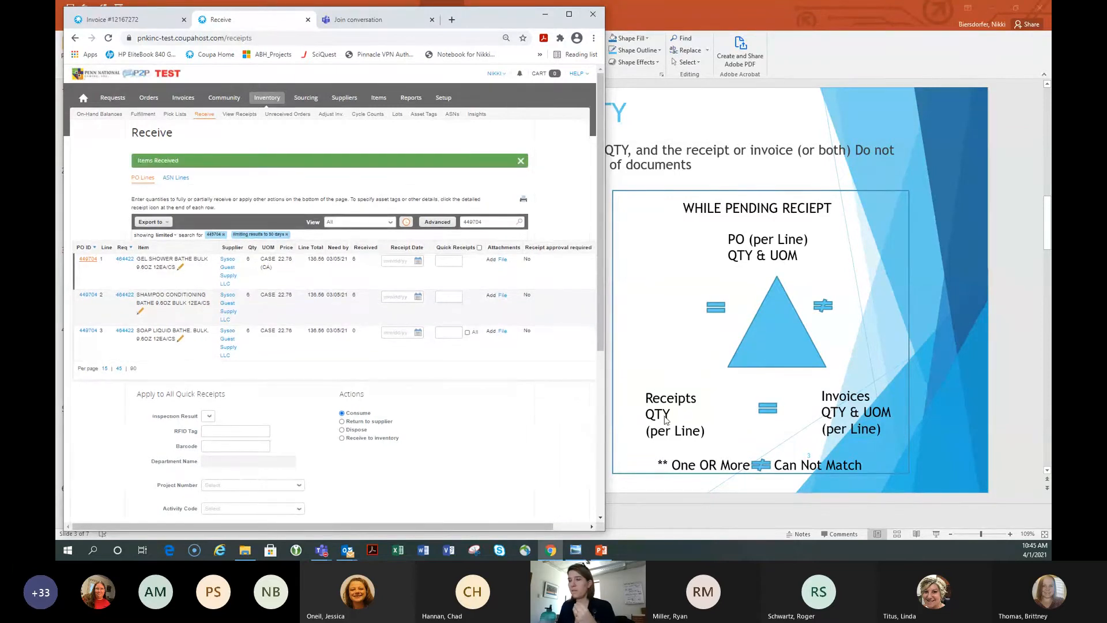
Return to the soap invoice, check its PO line's order and receipt summary, and reload the invoice.
{"action": "left_click", "coordinate": [137, 23]}
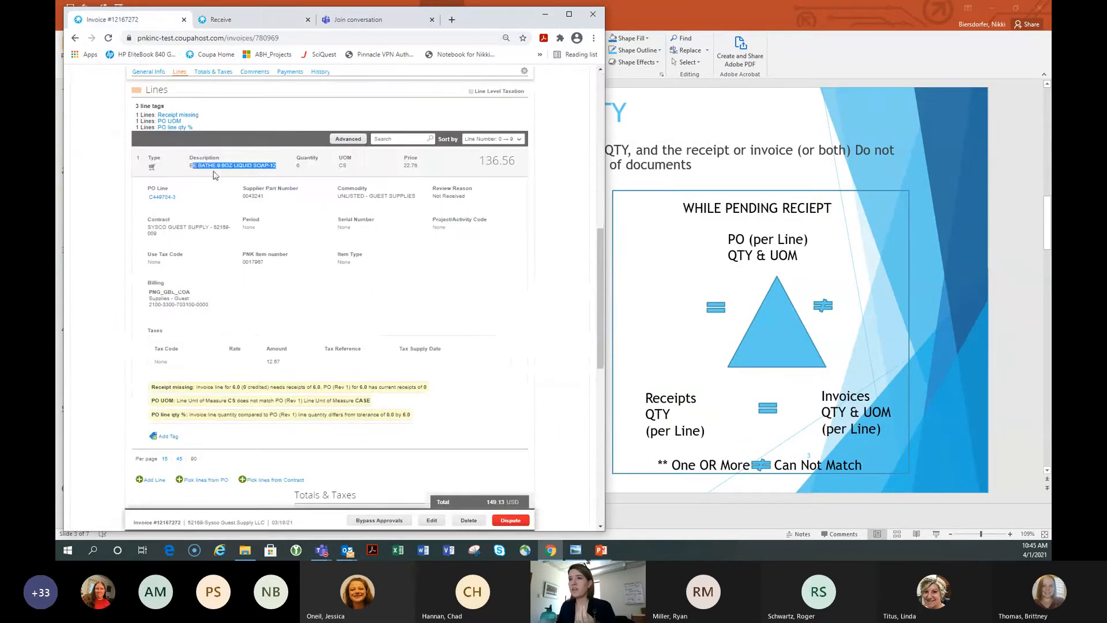
{"action": "mouse_move", "coordinate": [161, 202]}
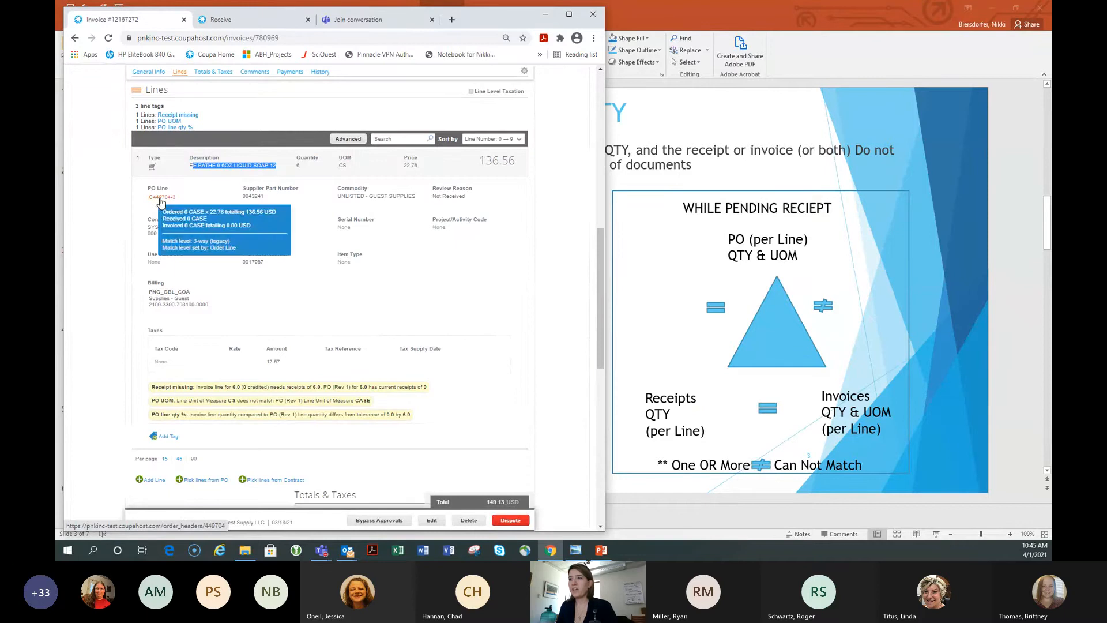
{"action": "scroll", "coordinate": [161, 202], "scroll_direction": "up", "scroll_amount": 10}
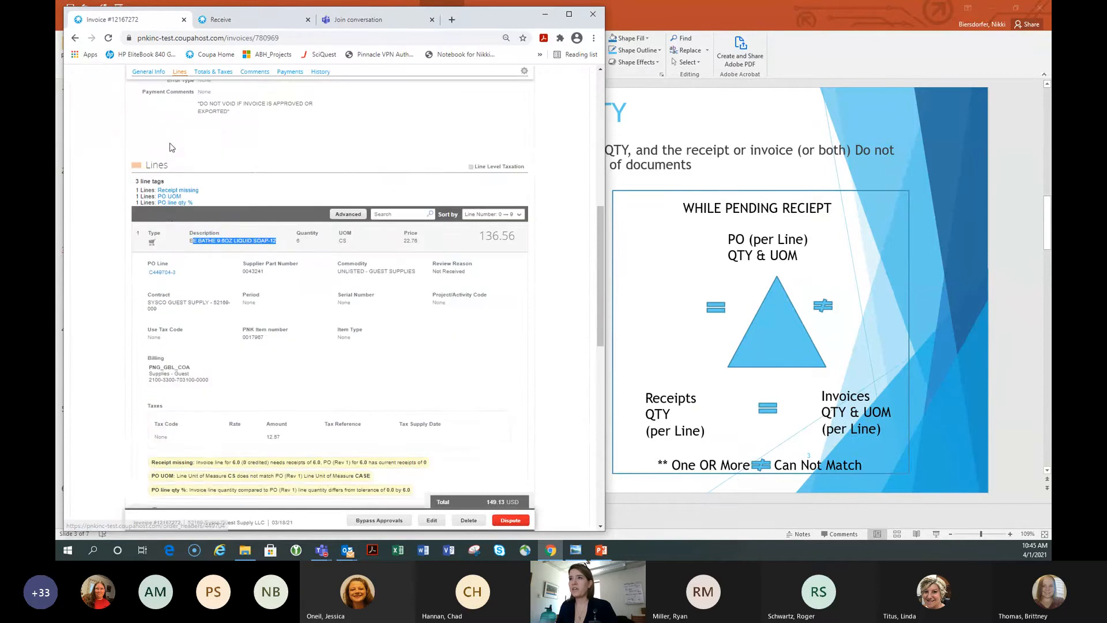
{"action": "left_click", "coordinate": [108, 38]}
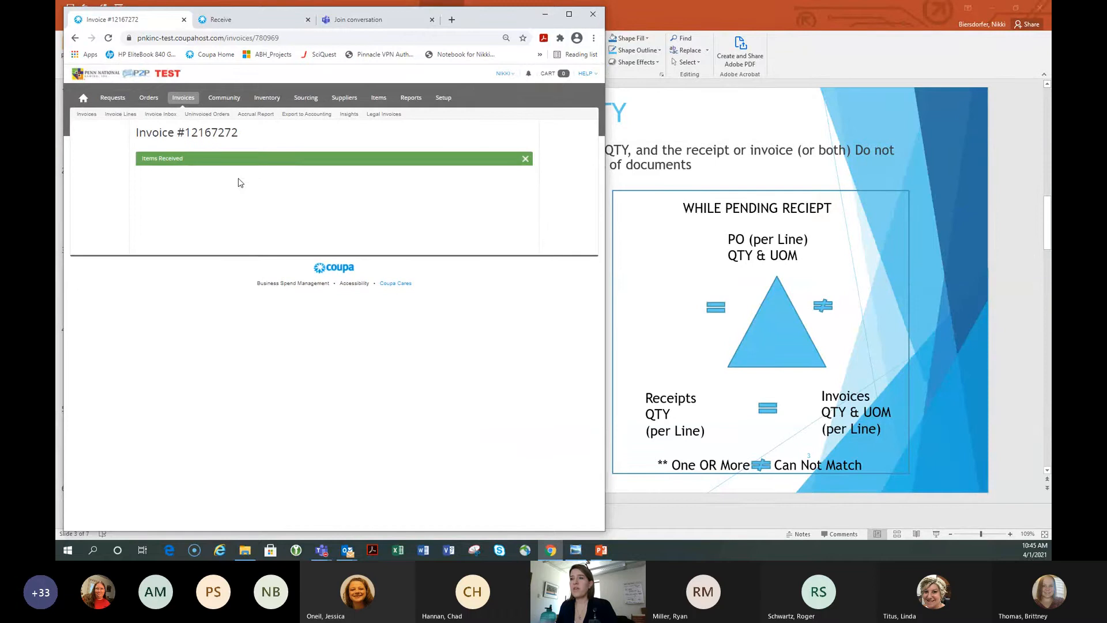
Examine the reloaded invoice's status, approval chain and remaining line tolerance tags.
{"action": "scroll", "coordinate": [241, 213], "scroll_direction": "down", "scroll_amount": 2}
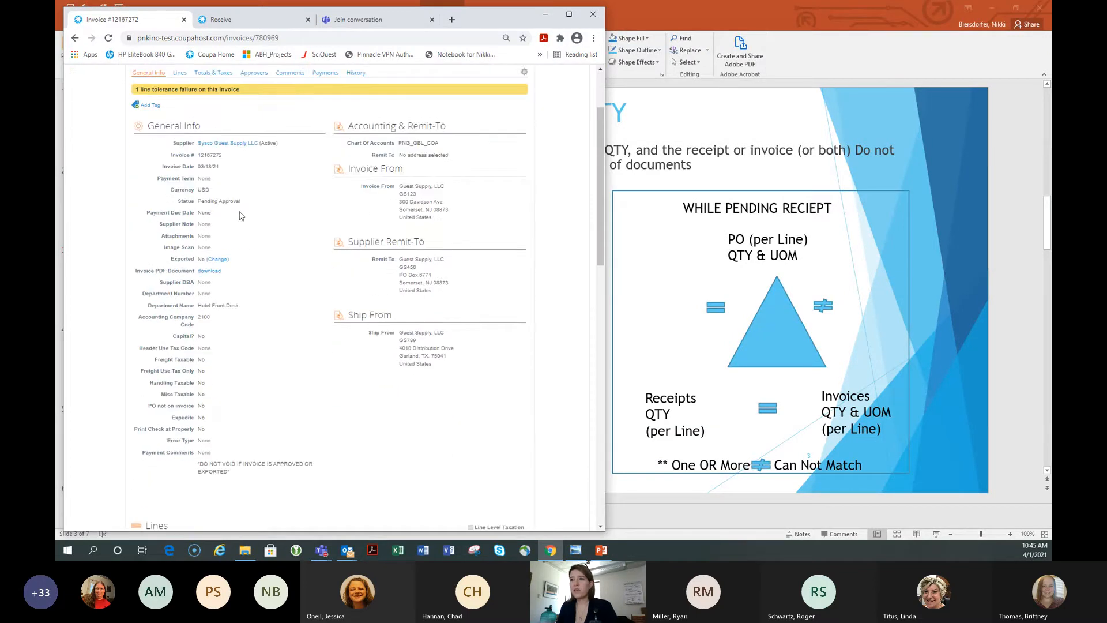
{"action": "triple_click", "coordinate": [243, 201]}
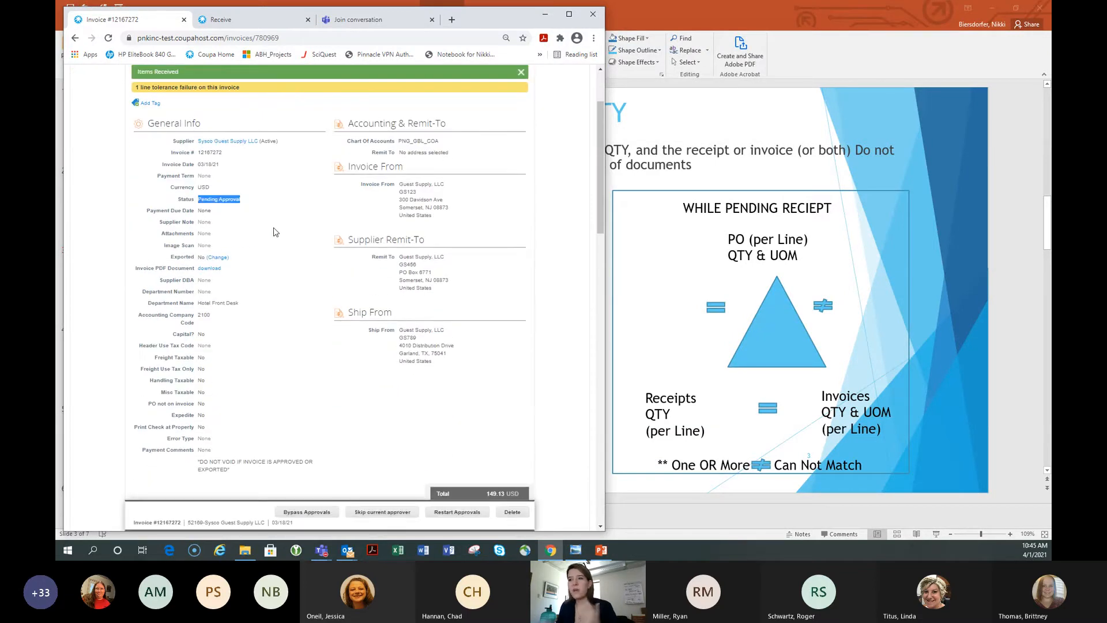
{"action": "scroll", "coordinate": [273, 231], "scroll_direction": "down", "scroll_amount": 15}
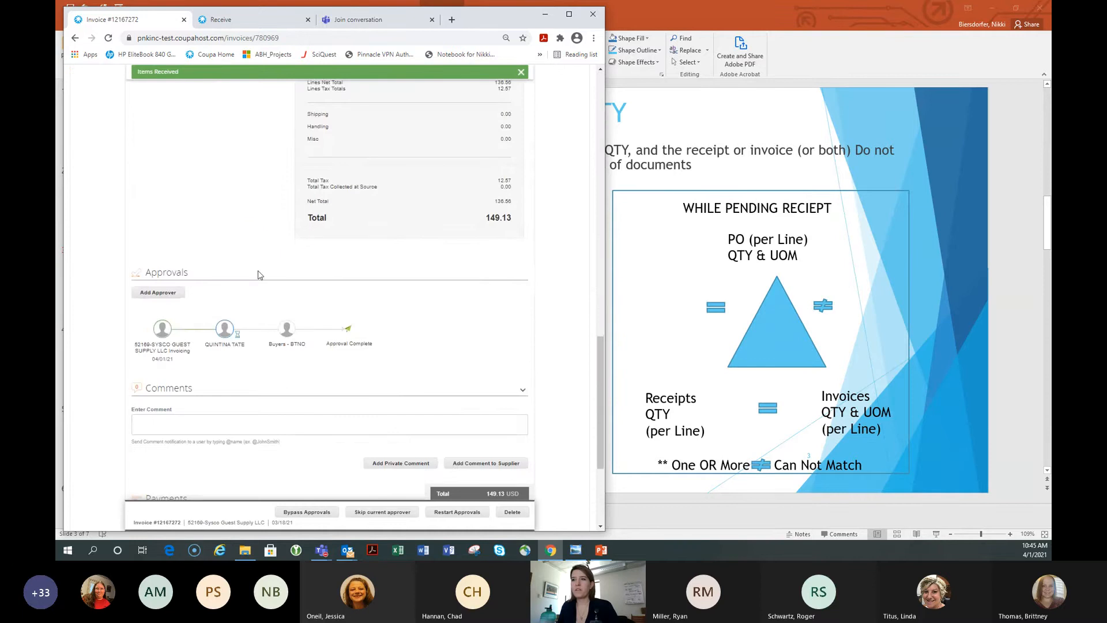
{"action": "scroll", "coordinate": [122, 190], "scroll_direction": "up", "scroll_amount": 4}
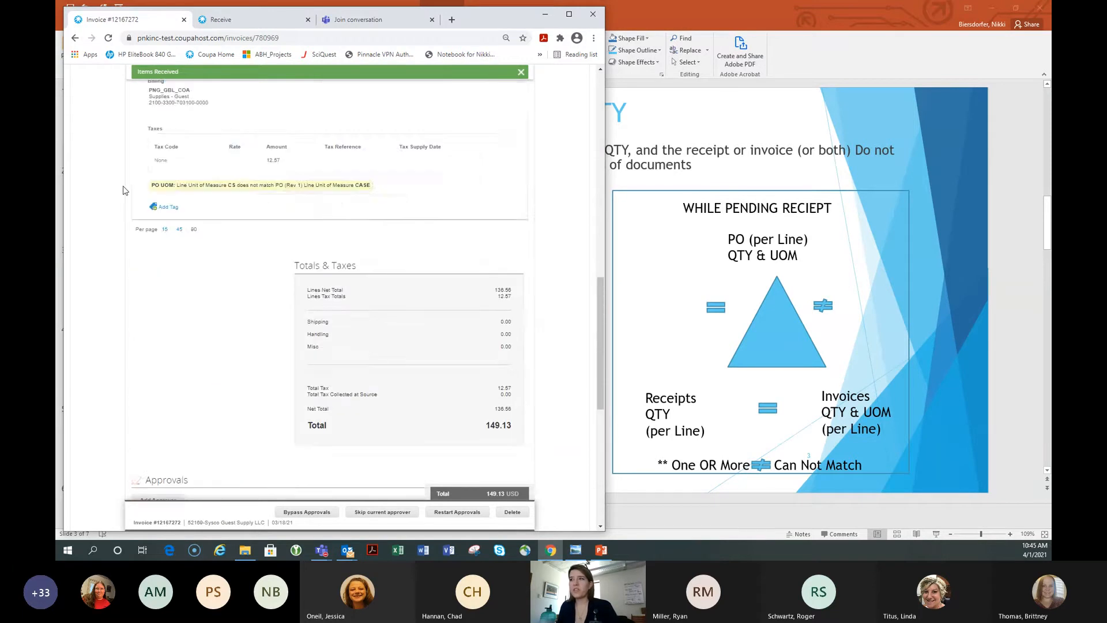
{"action": "scroll", "coordinate": [123, 191], "scroll_direction": "up", "scroll_amount": 4}
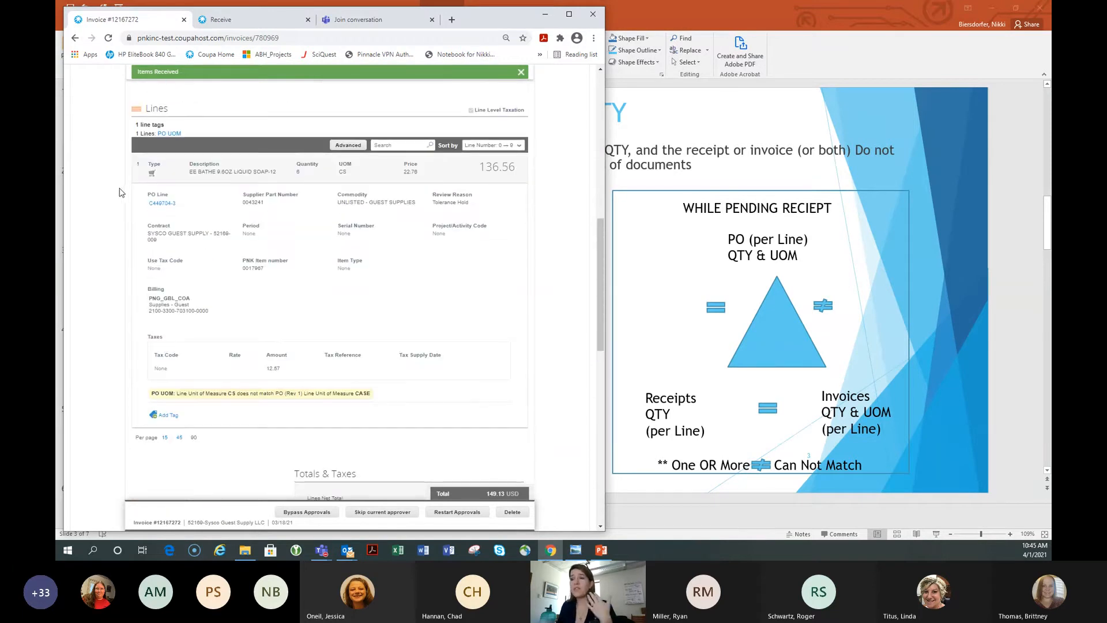
{"action": "scroll", "coordinate": [121, 192], "scroll_direction": "up", "scroll_amount": 2}
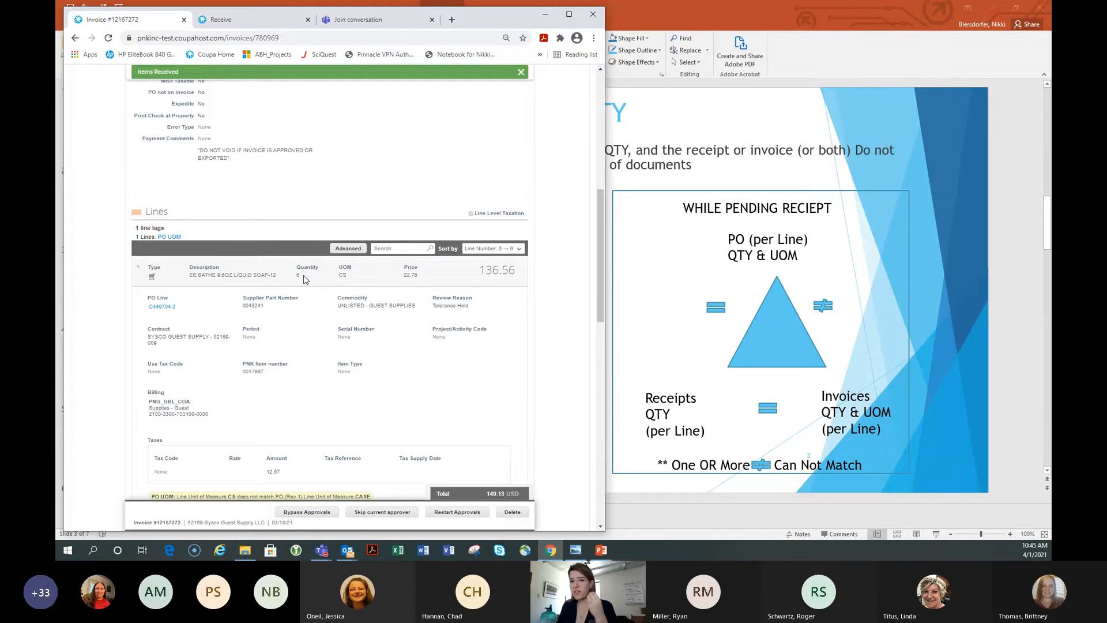
{"action": "scroll", "coordinate": [305, 280], "scroll_direction": "up", "scroll_amount": 1}
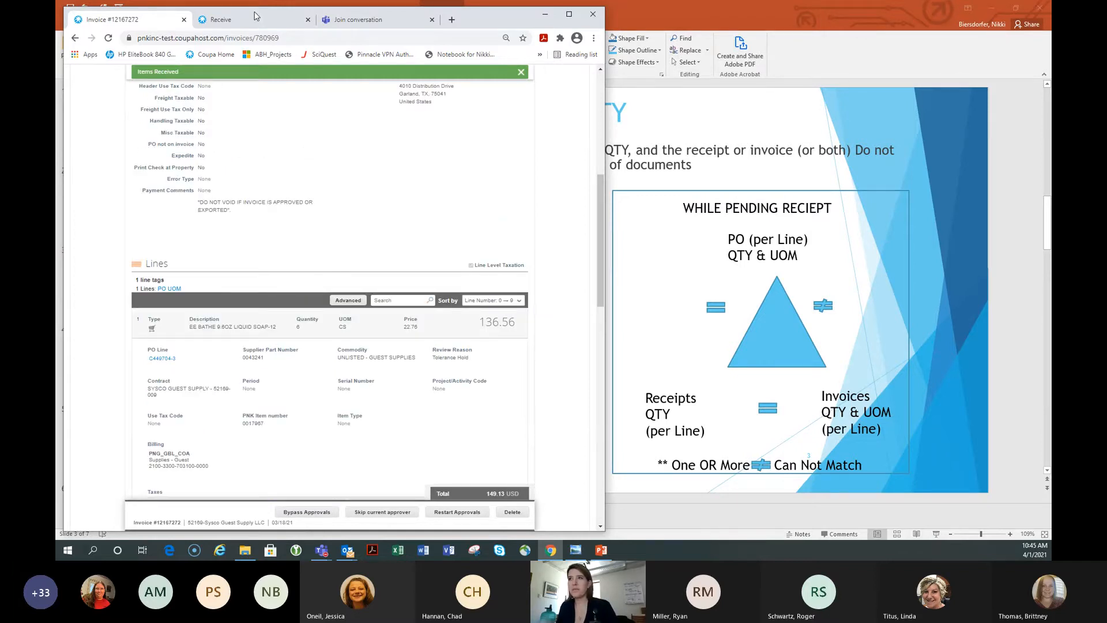
Switch to the PowerPoint deck, open the "Not Enough (PO OR Receipt)" example on slide 5 and copy its invoice number.
{"action": "left_click", "coordinate": [781, 280]}
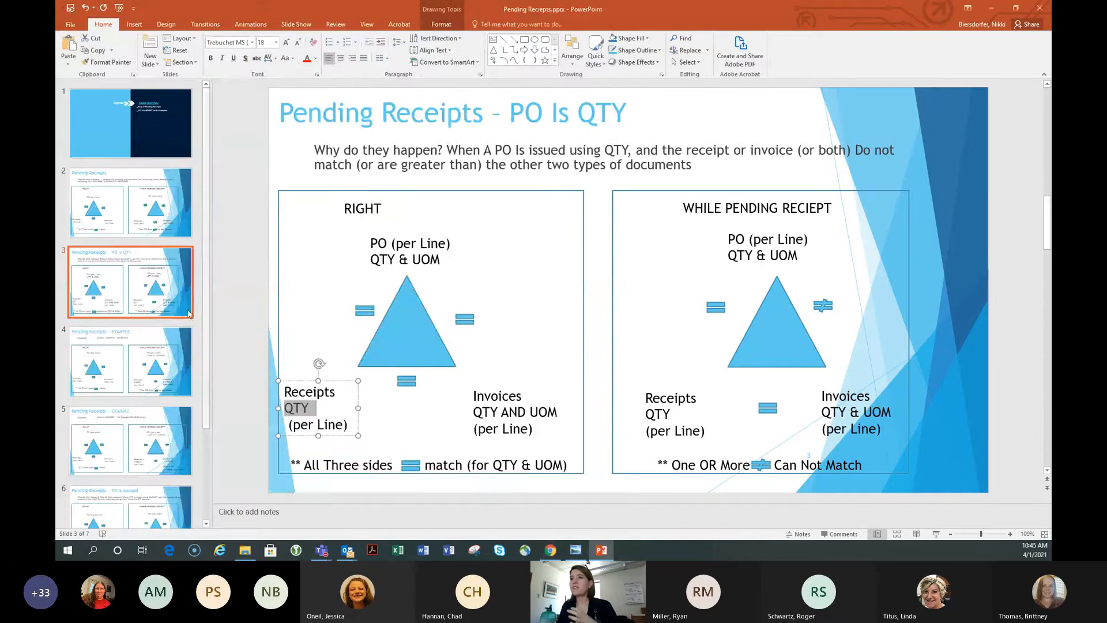
{"action": "left_click", "coordinate": [113, 367]}
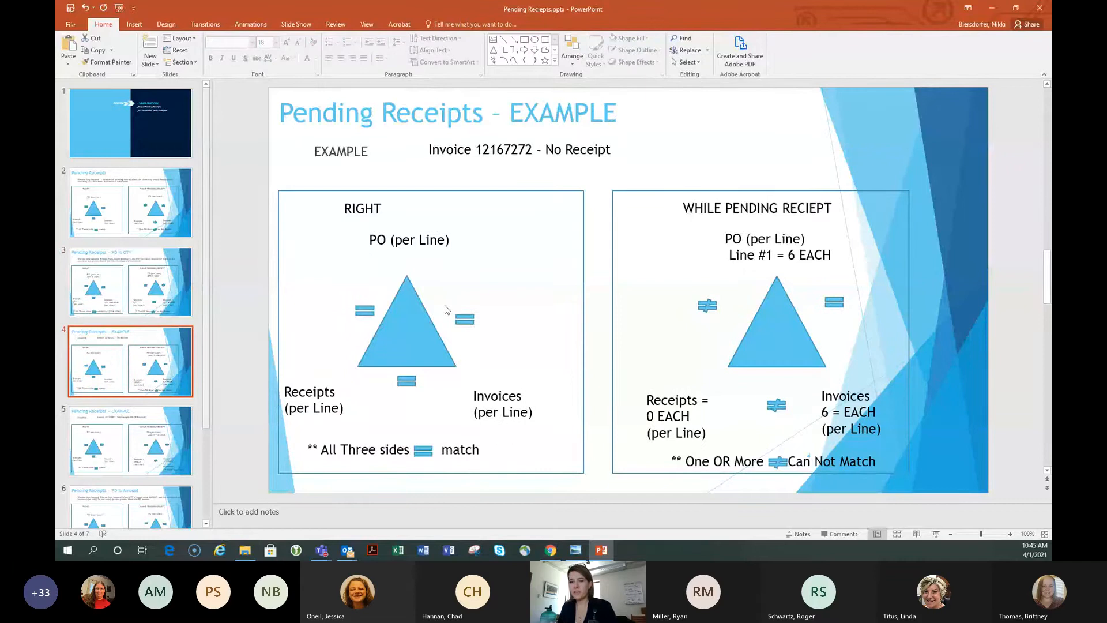
{"action": "left_click", "coordinate": [191, 427]}
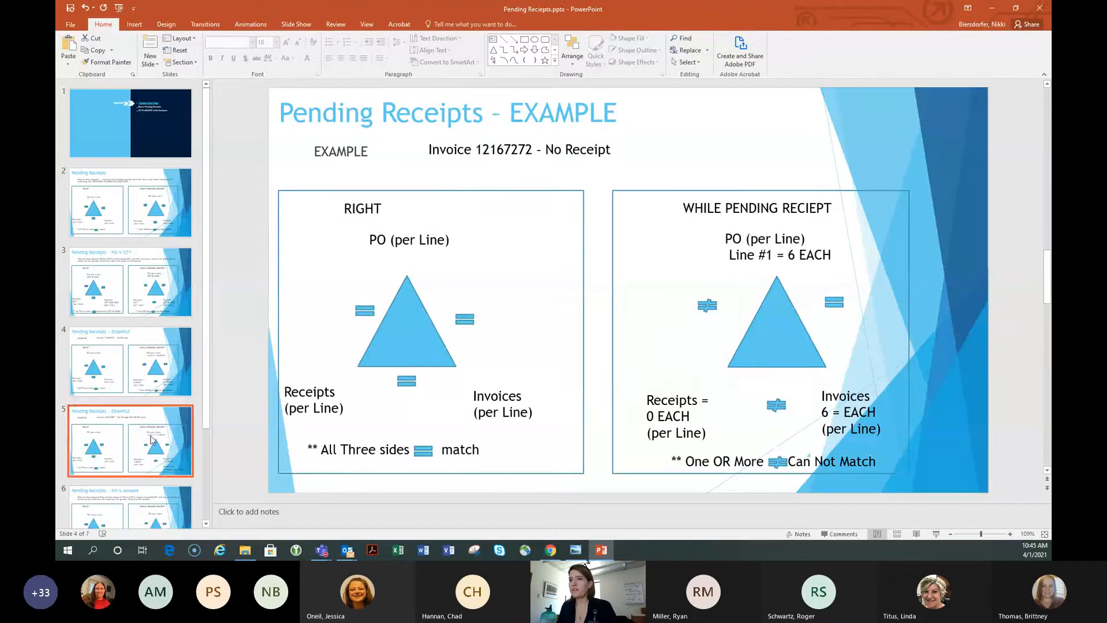
{"action": "left_click_drag", "start_coordinate": [483, 150], "coordinate": [533, 149]}
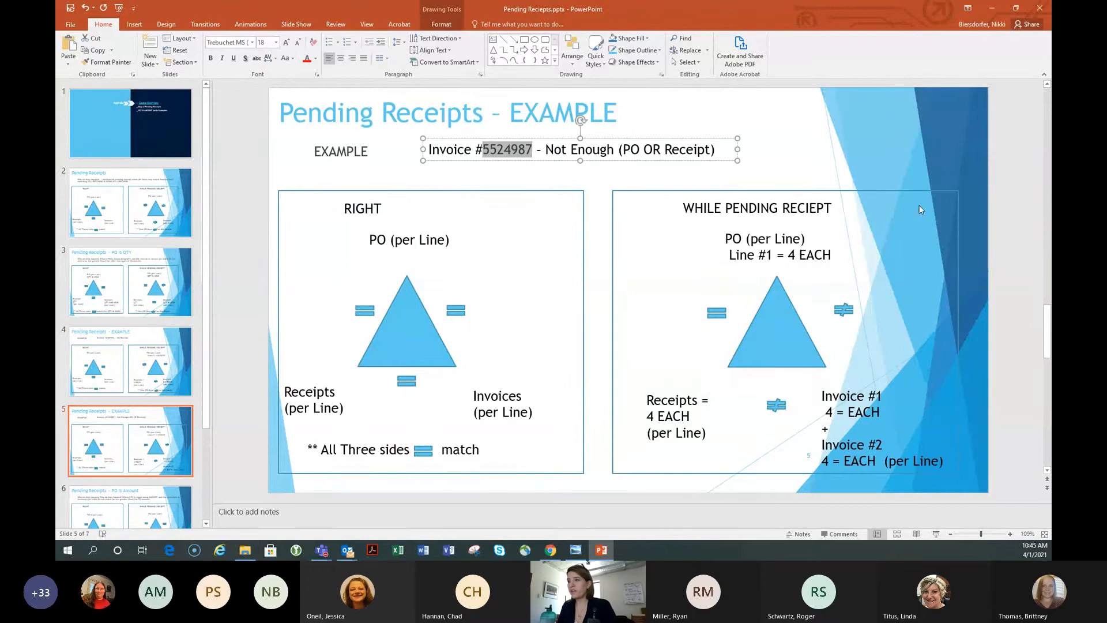
{"action": "right_click", "coordinate": [492, 150]}
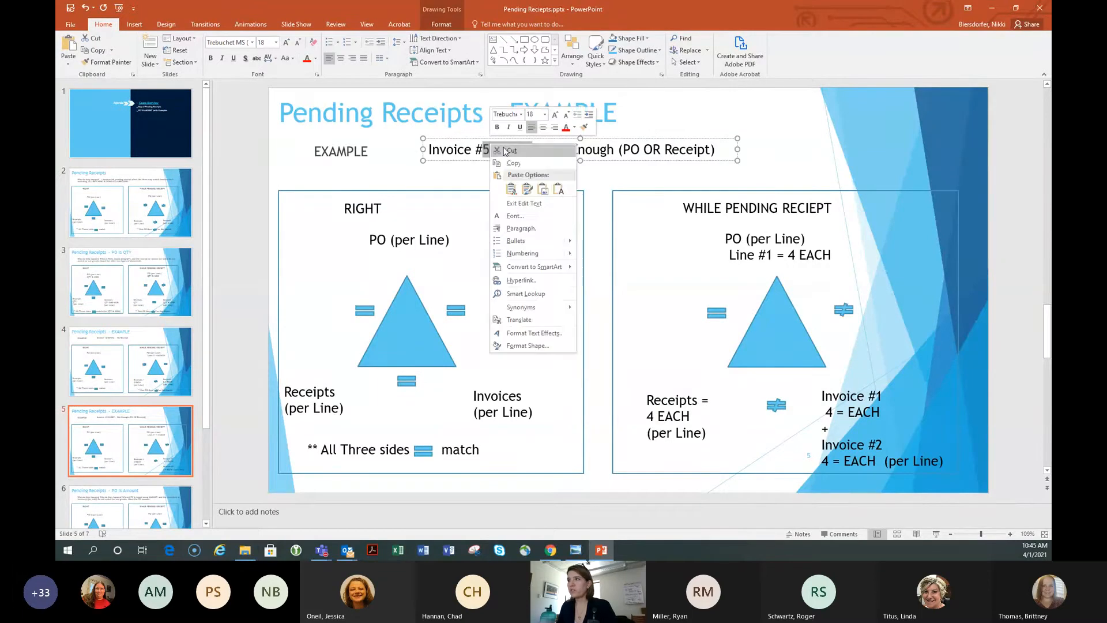
{"action": "left_click", "coordinate": [505, 164]}
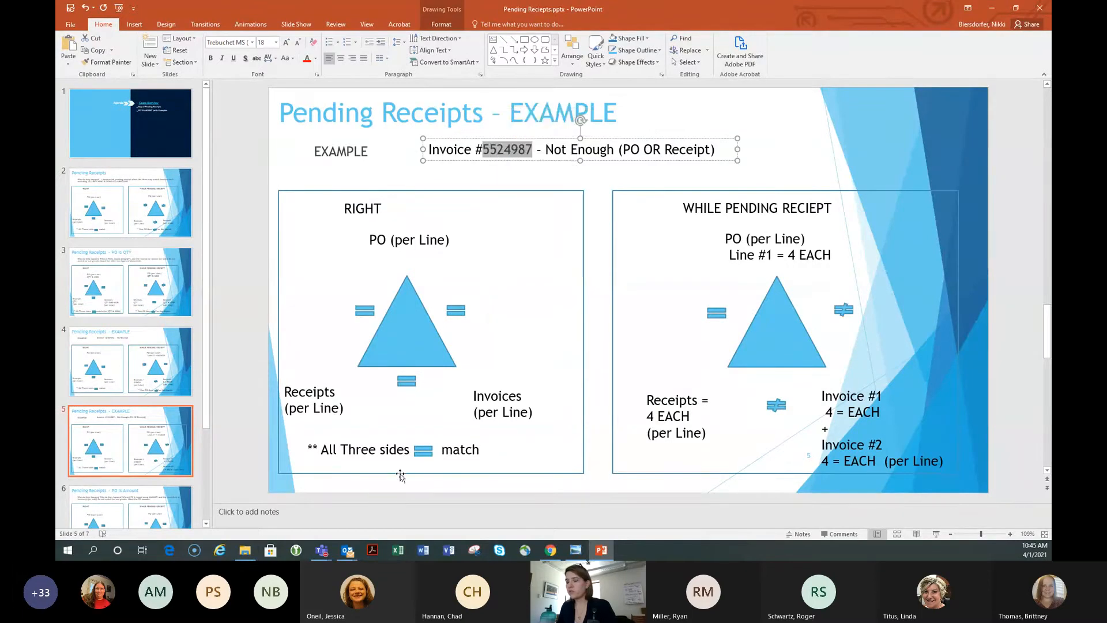
Switch back to Coupa, find and open the invoice with the copied number, and close the other two browser tabs.
{"action": "left_click", "coordinate": [551, 551]}
{"action": "scroll", "coordinate": [103, 192], "scroll_direction": "up", "scroll_amount": 6}
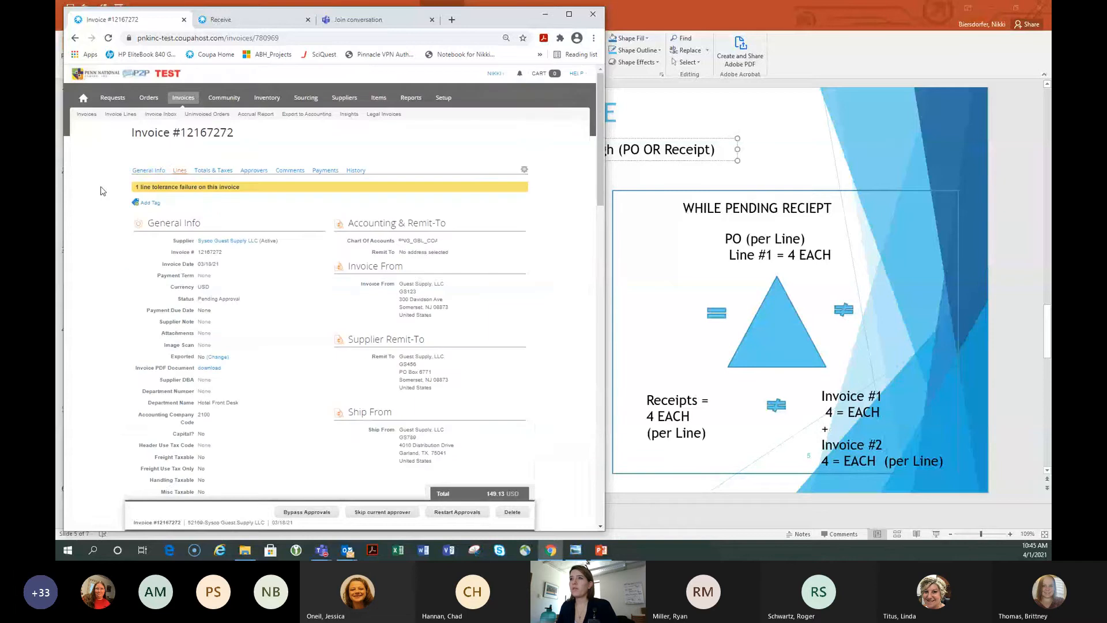
{"action": "left_click", "coordinate": [188, 99]}
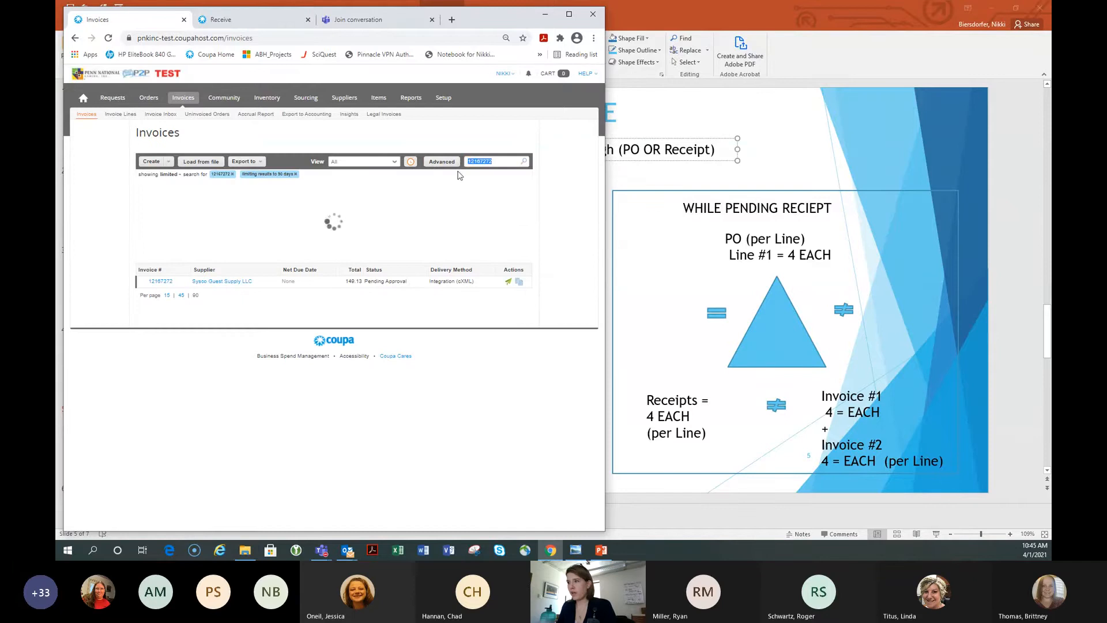
{"action": "key", "text": "ctrl+v"}
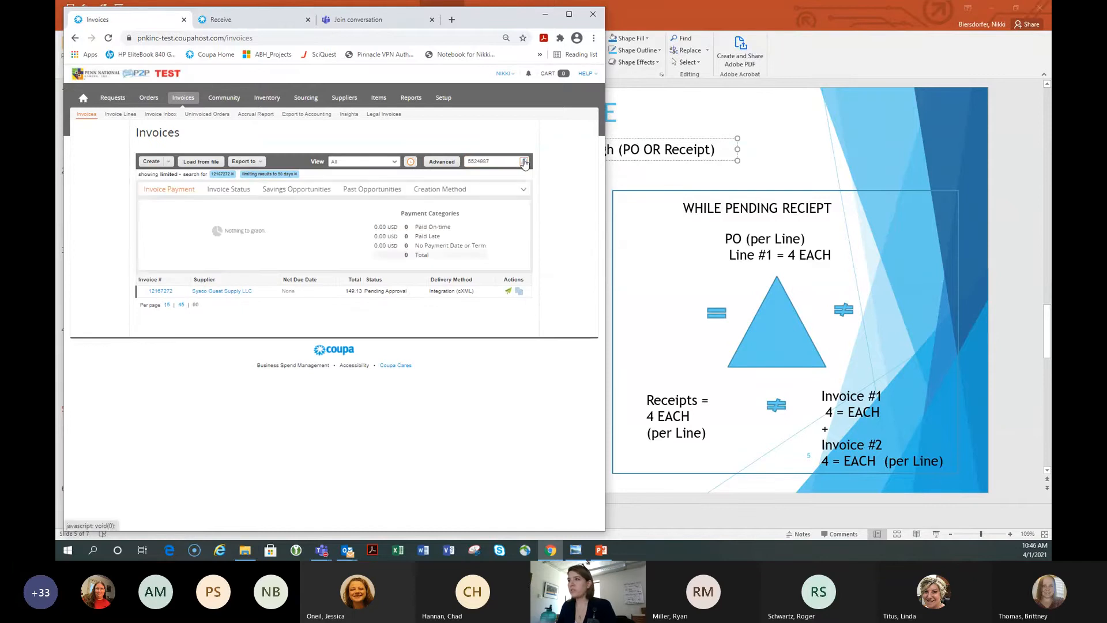
{"action": "left_click", "coordinate": [524, 162]}
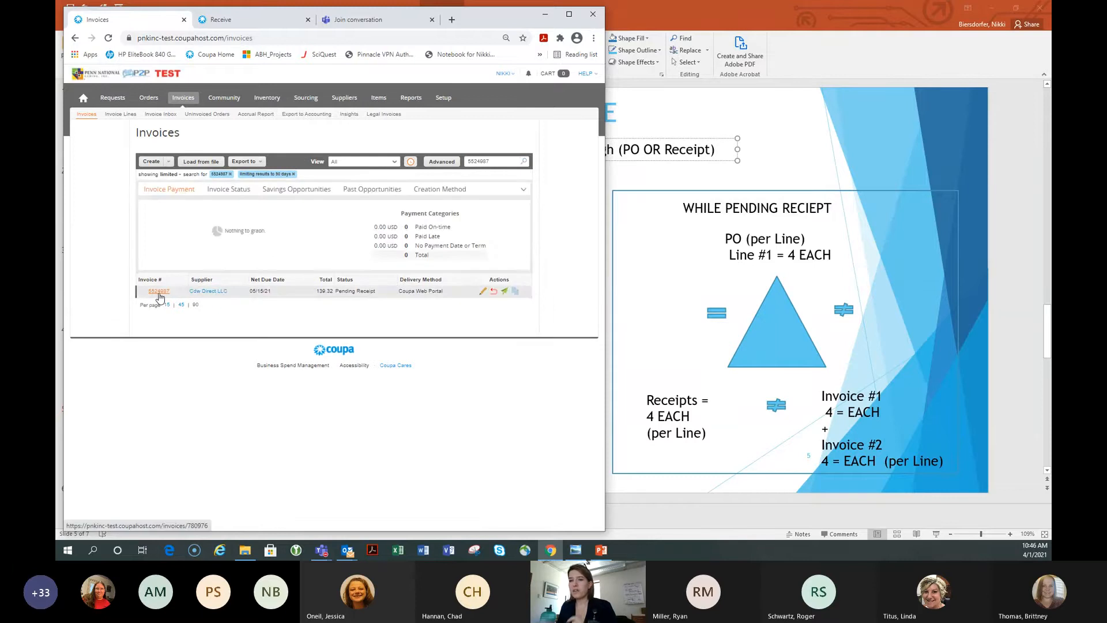
{"action": "left_click", "coordinate": [159, 291]}
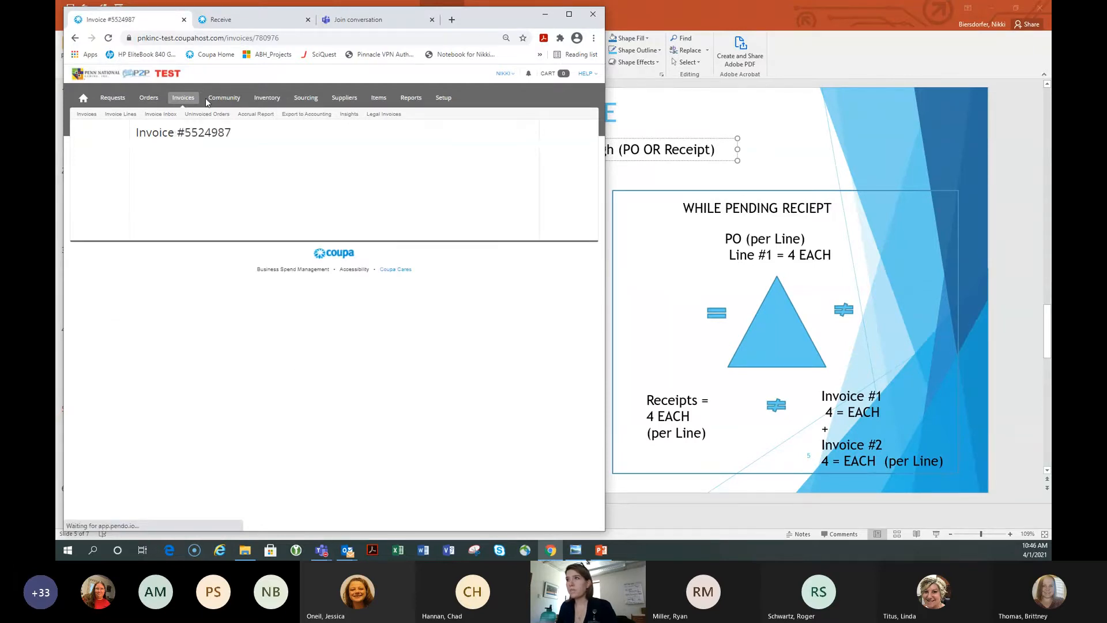
{"action": "left_click", "coordinate": [308, 20]}
{"action": "left_click", "coordinate": [308, 20]}
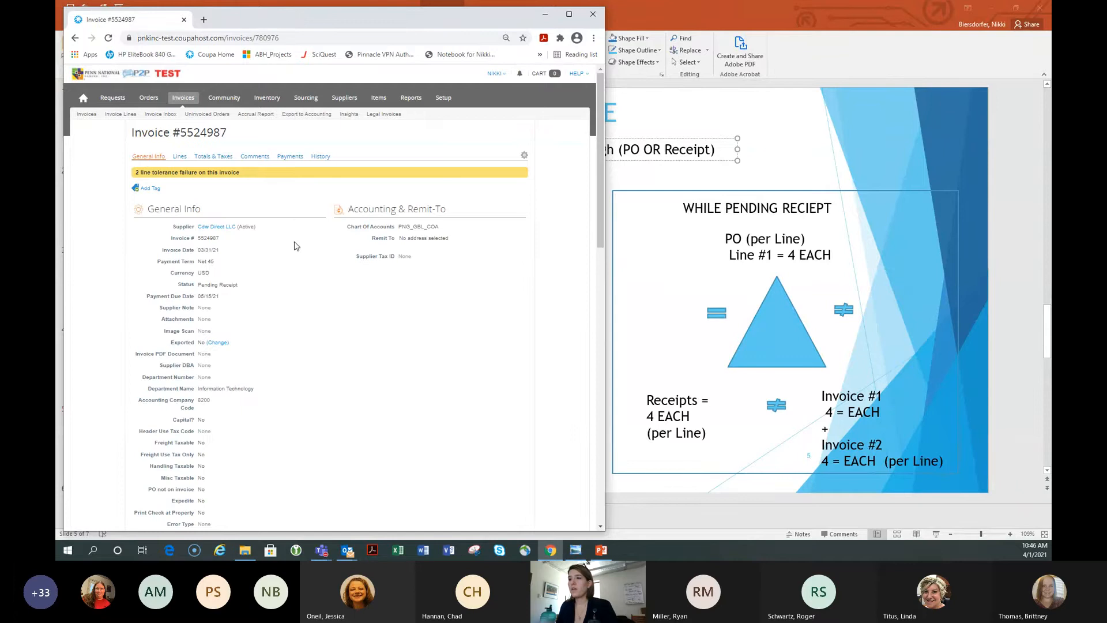
Examine the invoice line's quantity, unit of measure, tolerance failures and the order, receipt and invoicing summary of its PO line.
{"action": "scroll", "coordinate": [304, 181], "scroll_direction": "down", "scroll_amount": 5}
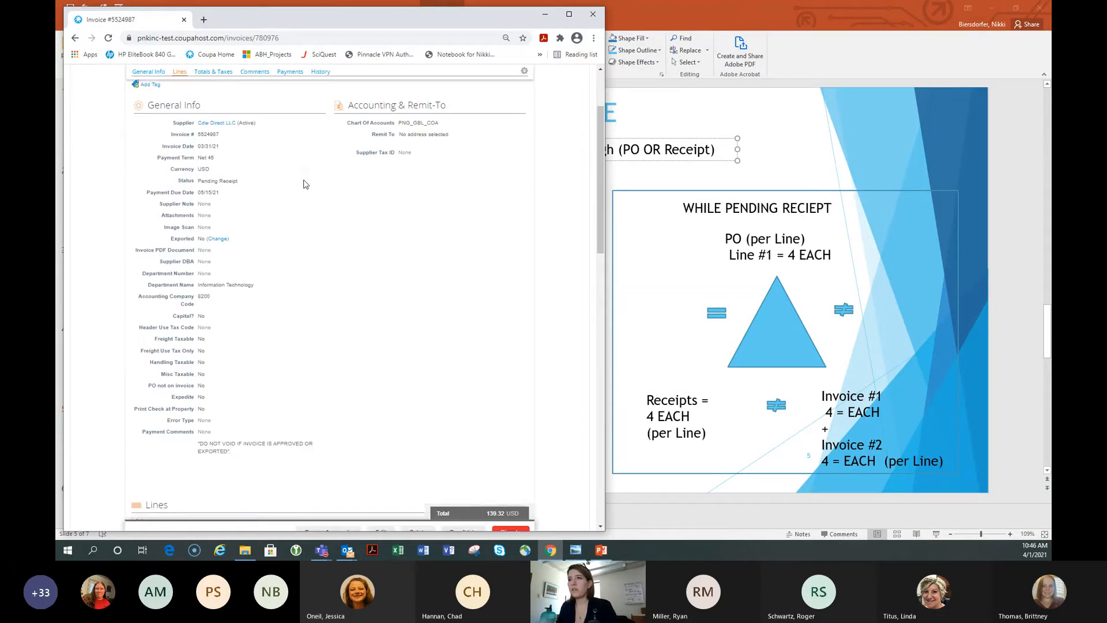
{"action": "scroll", "coordinate": [301, 177], "scroll_direction": "down", "scroll_amount": 4}
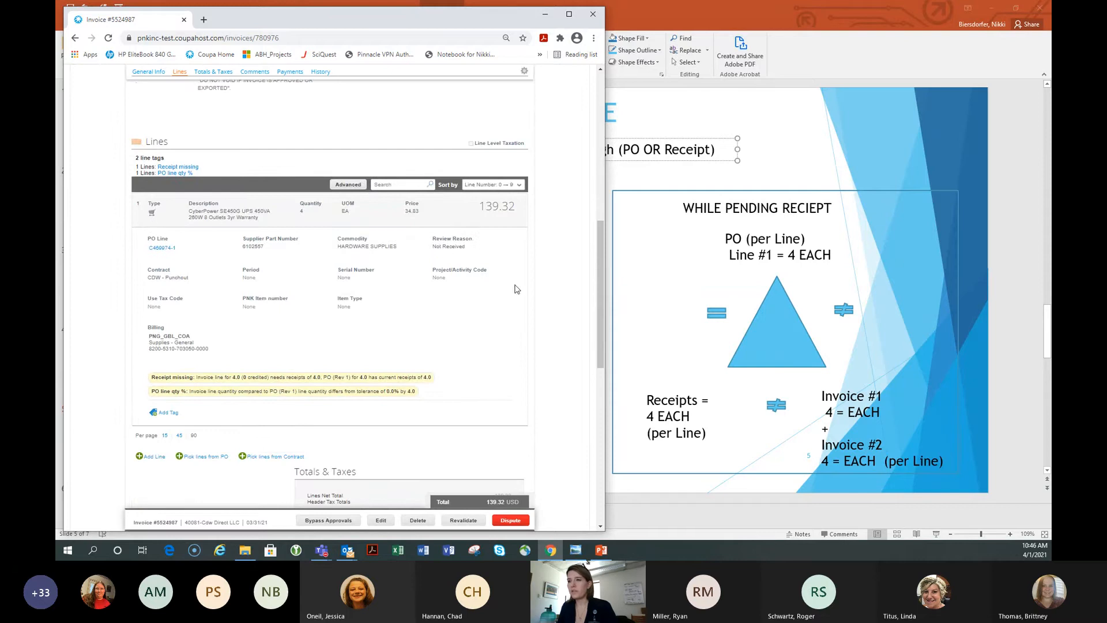
{"action": "scroll", "coordinate": [515, 289], "scroll_direction": "down", "scroll_amount": 1}
{"action": "scroll", "coordinate": [514, 289], "scroll_direction": "up", "scroll_amount": 1}
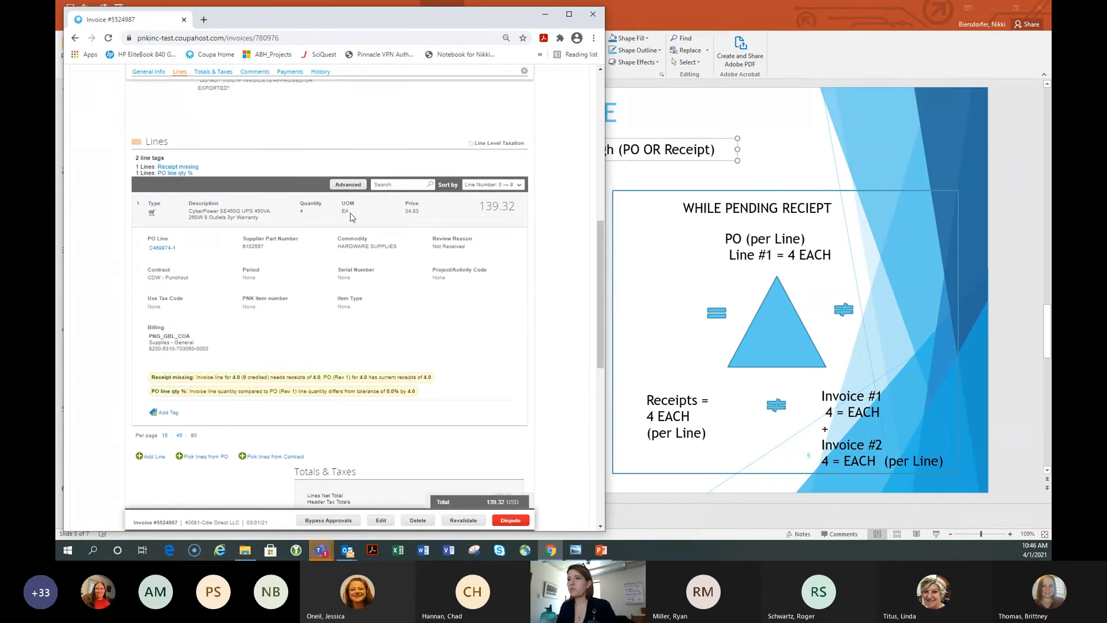
{"action": "mouse_move", "coordinate": [166, 253]}
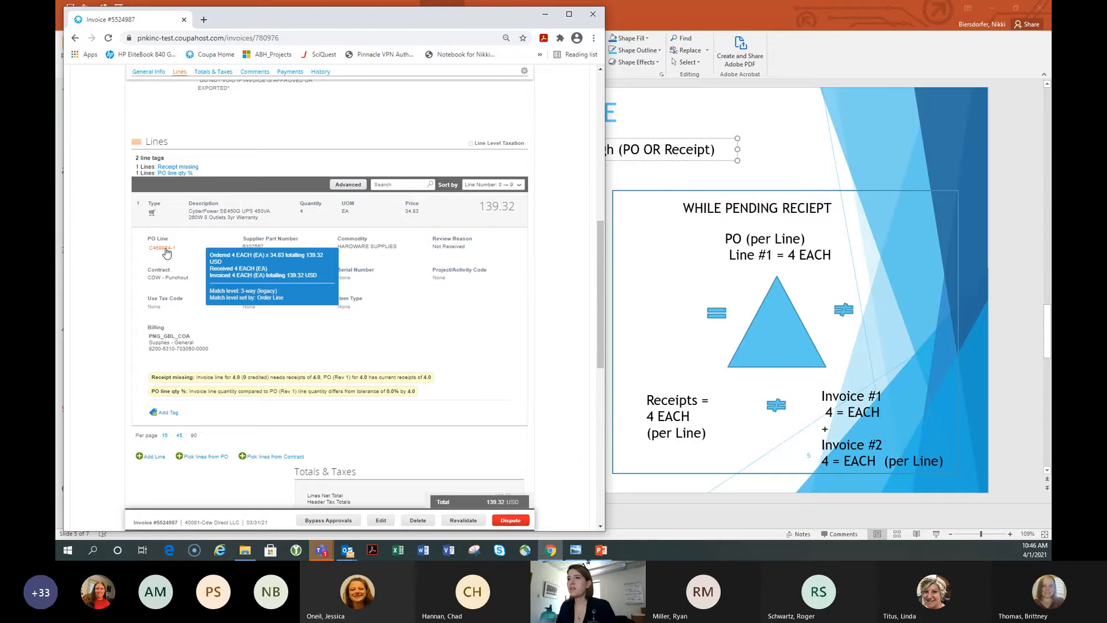
Open the invoice line's purchase order in a new tab and examine its ordered, received, approved invoiced and pending invoiced figures against the line total.
{"action": "left_click", "coordinate": [166, 253], "text": "ctrl"}
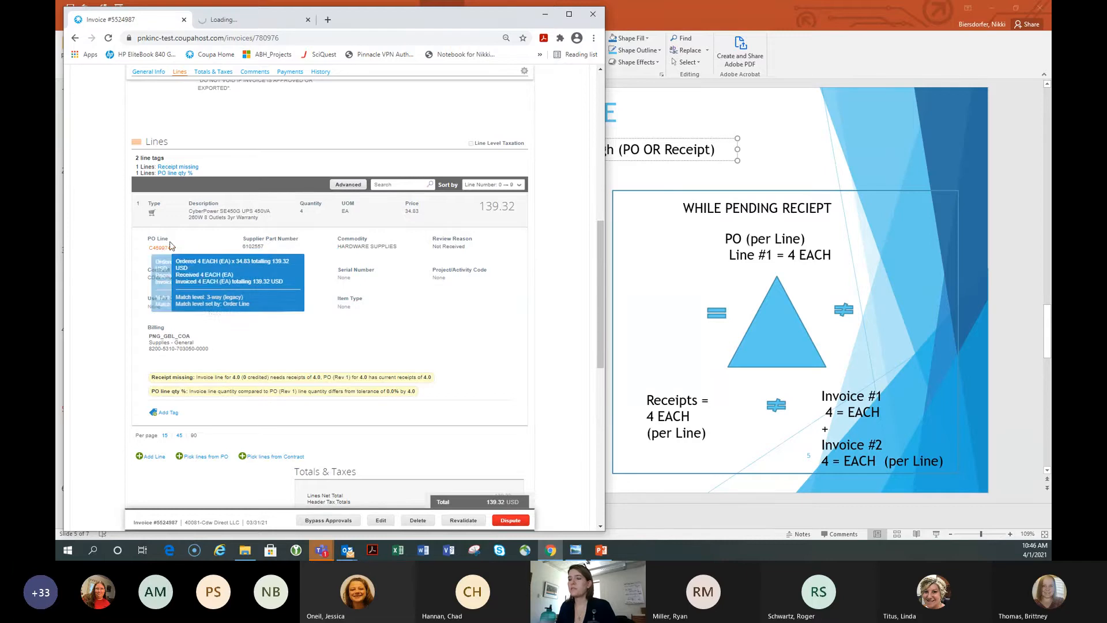
{"action": "left_click", "coordinate": [239, 20]}
{"action": "scroll", "coordinate": [343, 201], "scroll_direction": "down", "scroll_amount": 5}
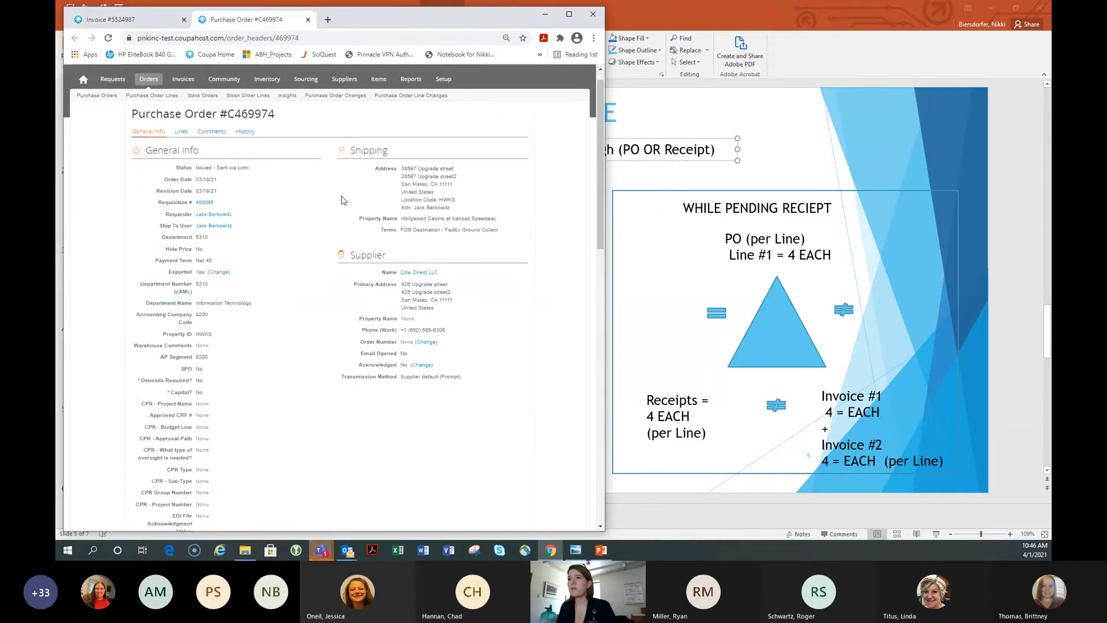
{"action": "scroll", "coordinate": [343, 201], "scroll_direction": "down", "scroll_amount": 4}
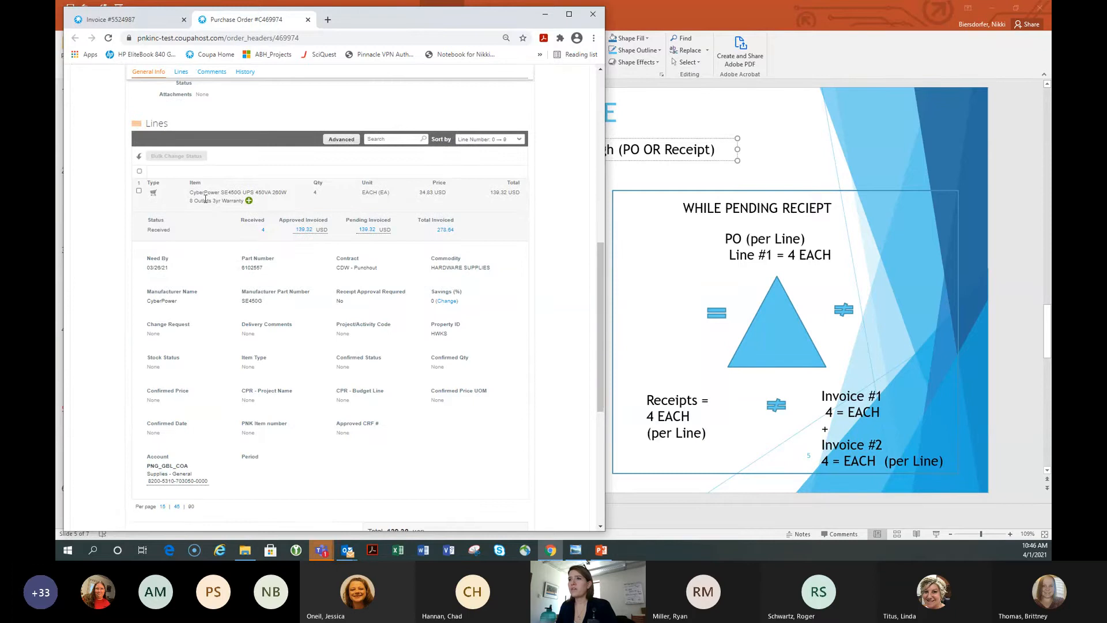
{"action": "scroll", "coordinate": [196, 205], "scroll_direction": "down", "scroll_amount": 1}
{"action": "scroll", "coordinate": [207, 231], "scroll_direction": "up", "scroll_amount": 2}
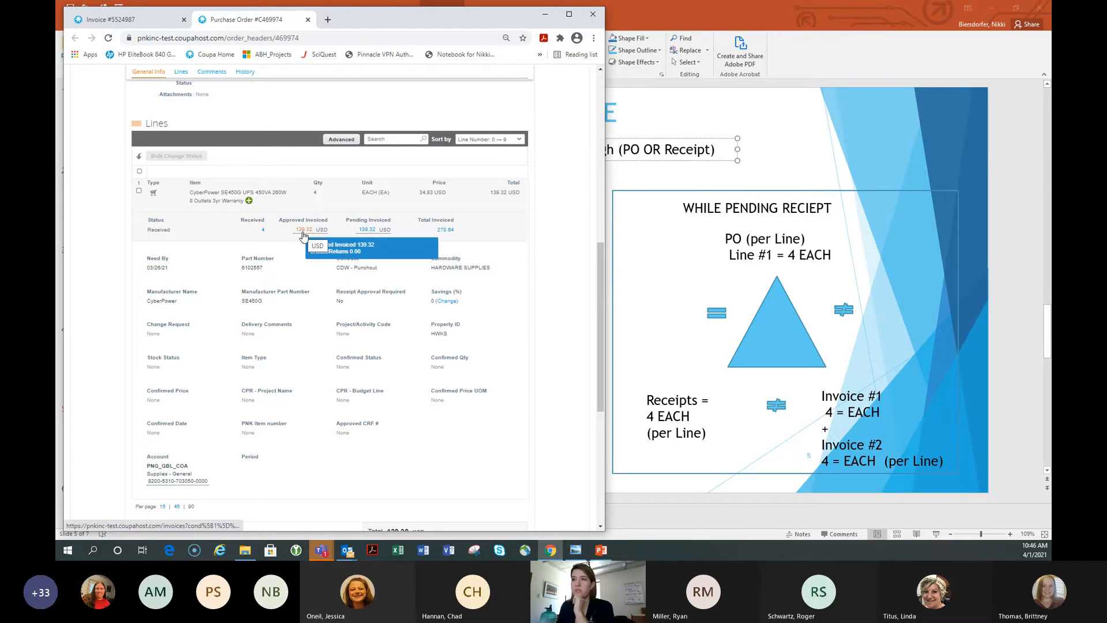
{"action": "mouse_move", "coordinate": [367, 233]}
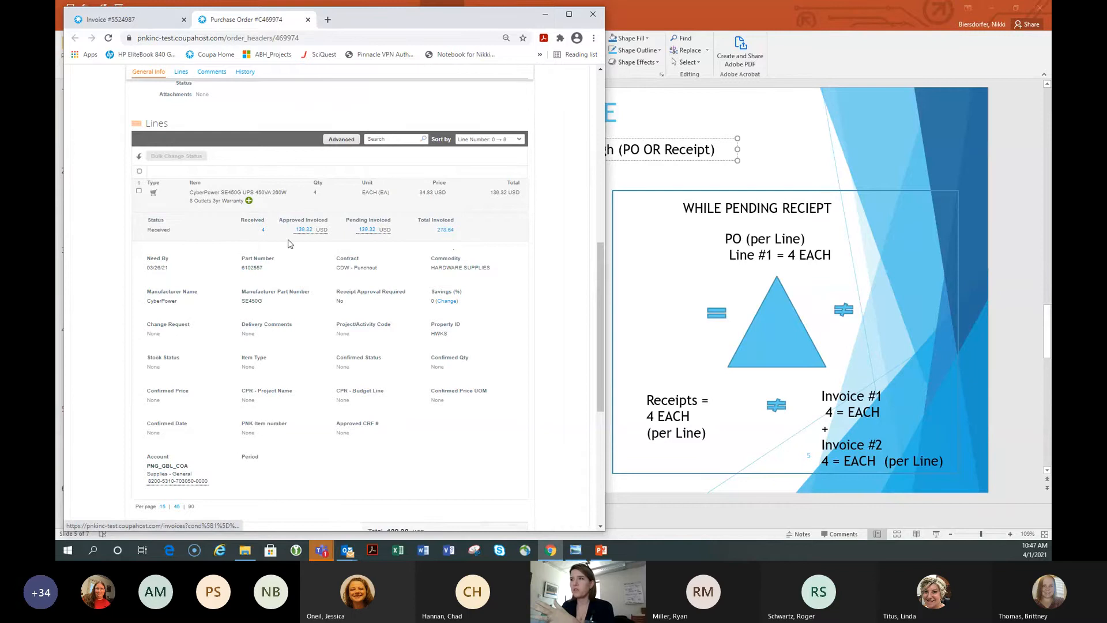
{"action": "left_click_drag", "start_coordinate": [490, 192], "coordinate": [515, 193]}
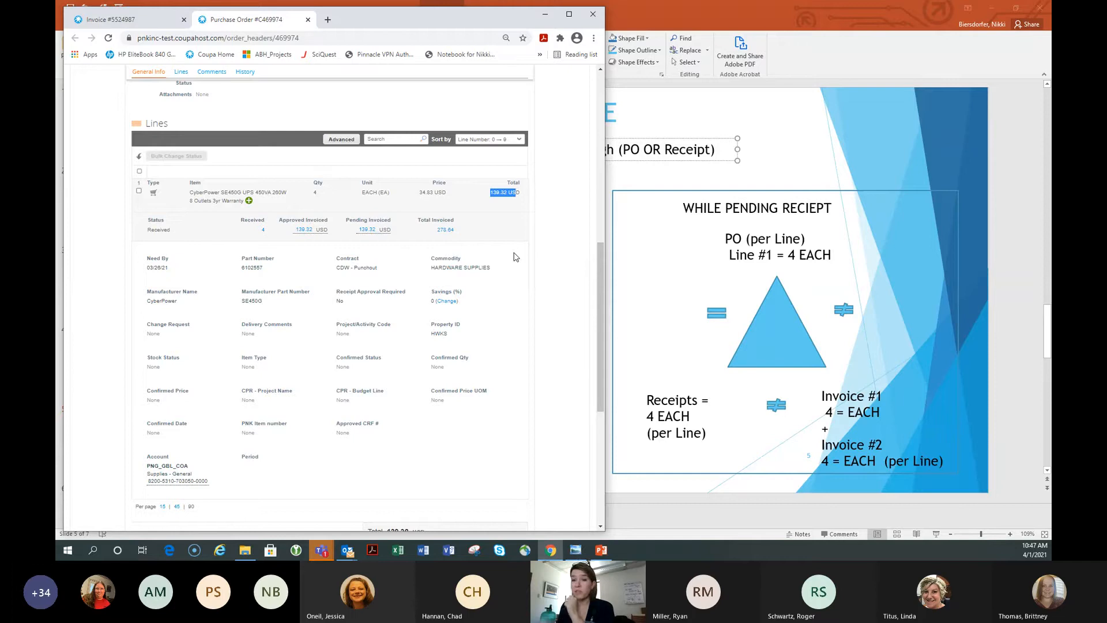
Open the list of invoices behind the PO line's total invoiced amount and review each invoice's total and status.
{"action": "left_click", "coordinate": [445, 231]}
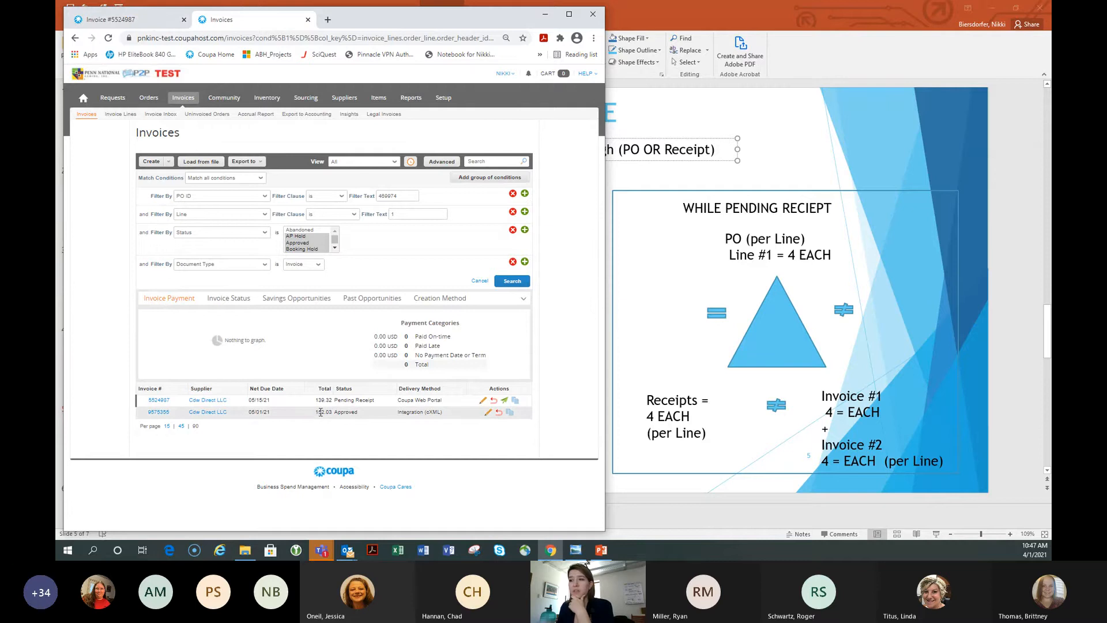
{"action": "left_click_drag", "start_coordinate": [315, 400], "coordinate": [374, 400]}
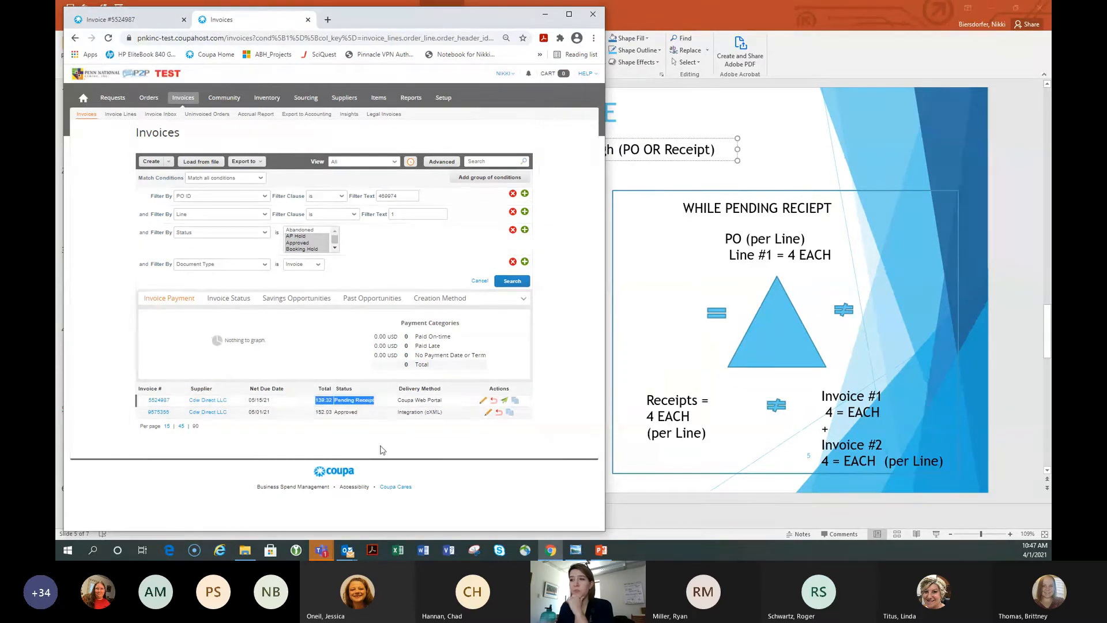
{"action": "left_click", "coordinate": [132, 427]}
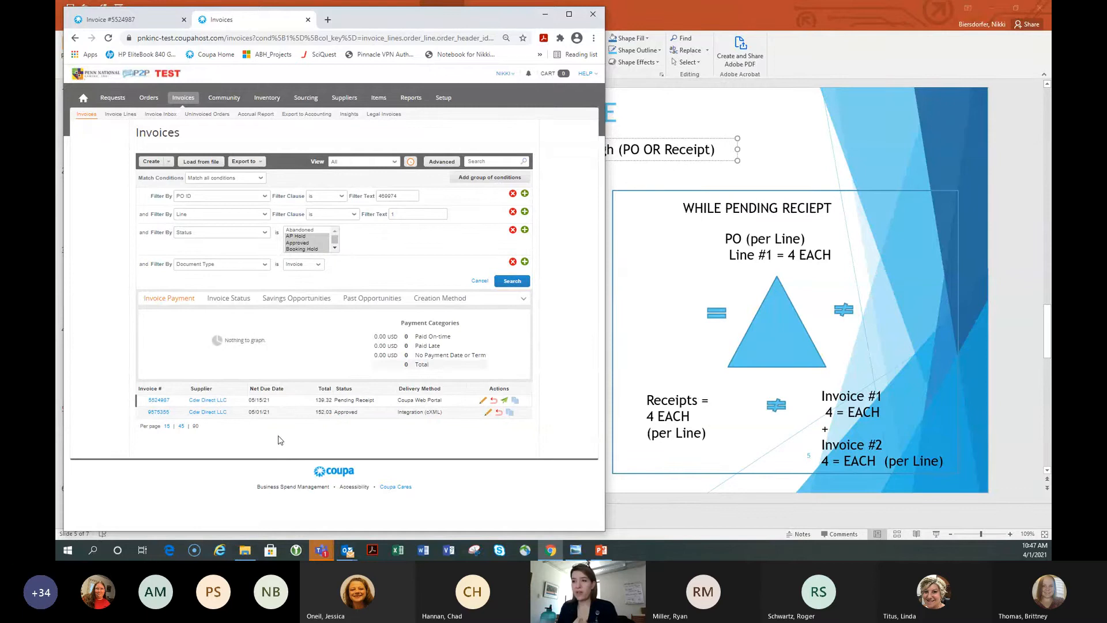
Open both listed invoices, the Pending Receipt one and the Approved one, in separate new browser tabs.
{"action": "right_click", "coordinate": [161, 405]}
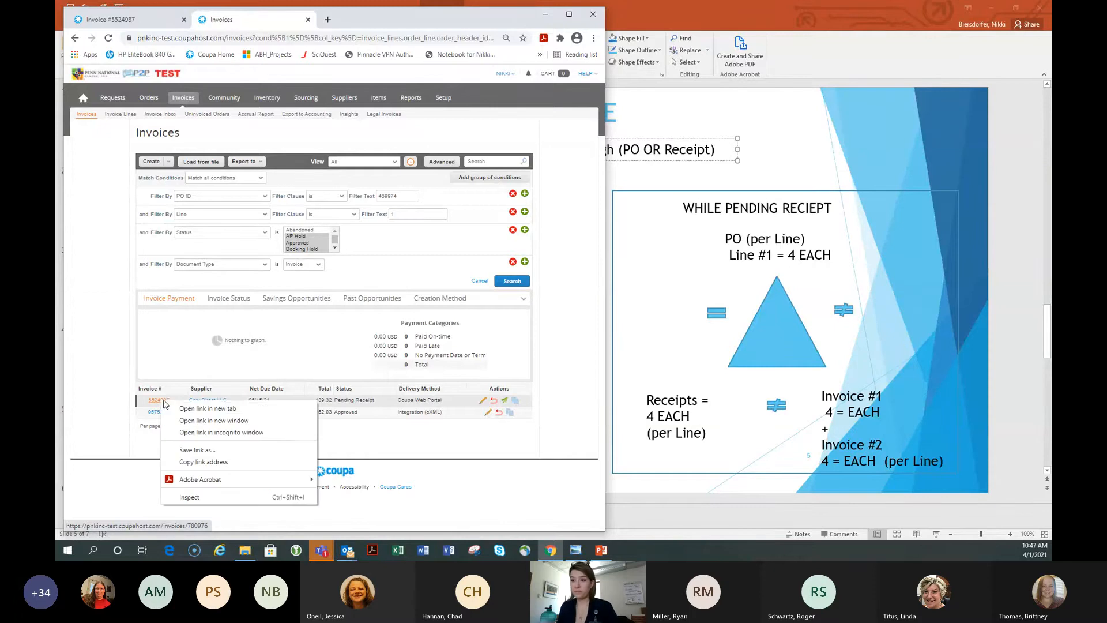
{"action": "left_click", "coordinate": [179, 412]}
{"action": "right_click", "coordinate": [162, 412]}
{"action": "left_click", "coordinate": [183, 421]}
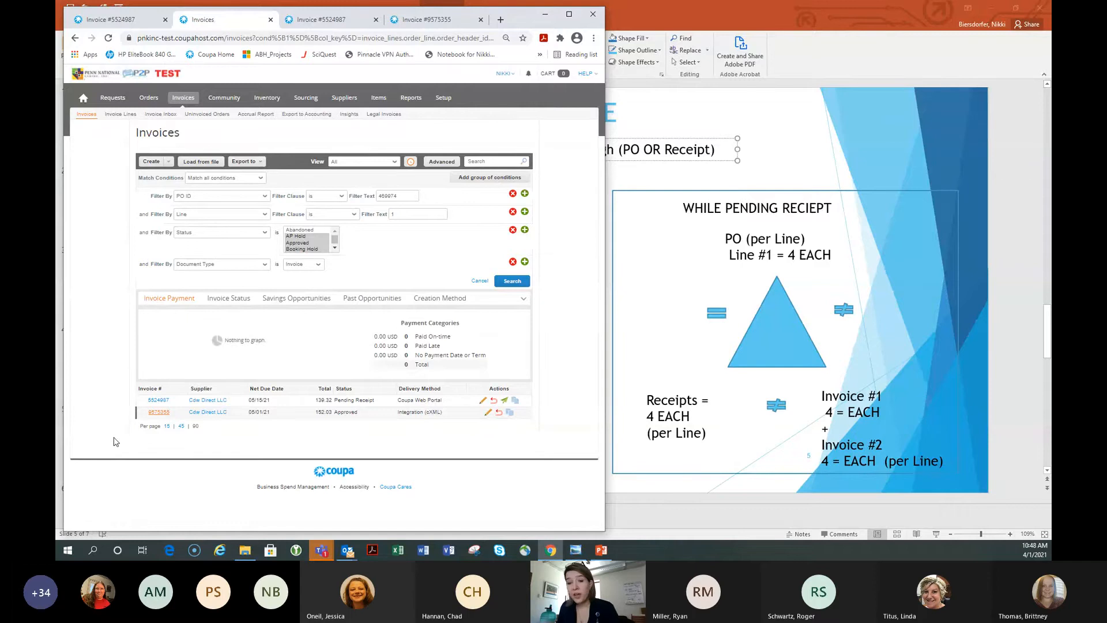
Examine the Pending Receipt invoice's line for its item, quantity, unit of measure, price and PO line.
{"action": "left_click", "coordinate": [307, 22]}
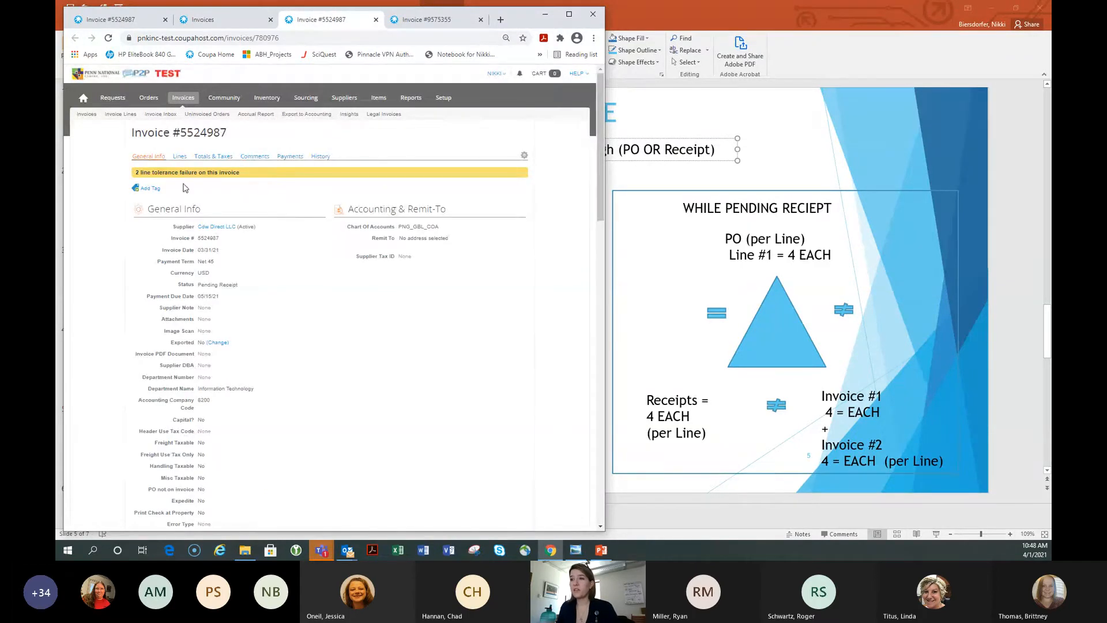
{"action": "scroll", "coordinate": [291, 315], "scroll_direction": "down", "scroll_amount": 6}
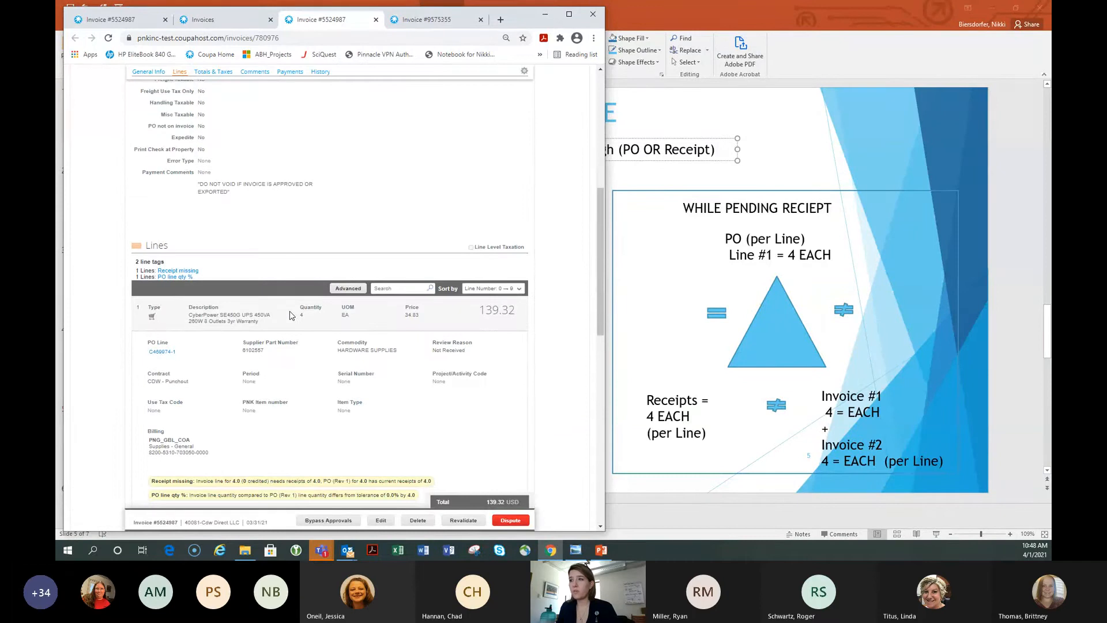
{"action": "scroll", "coordinate": [242, 352], "scroll_direction": "down", "scroll_amount": 2}
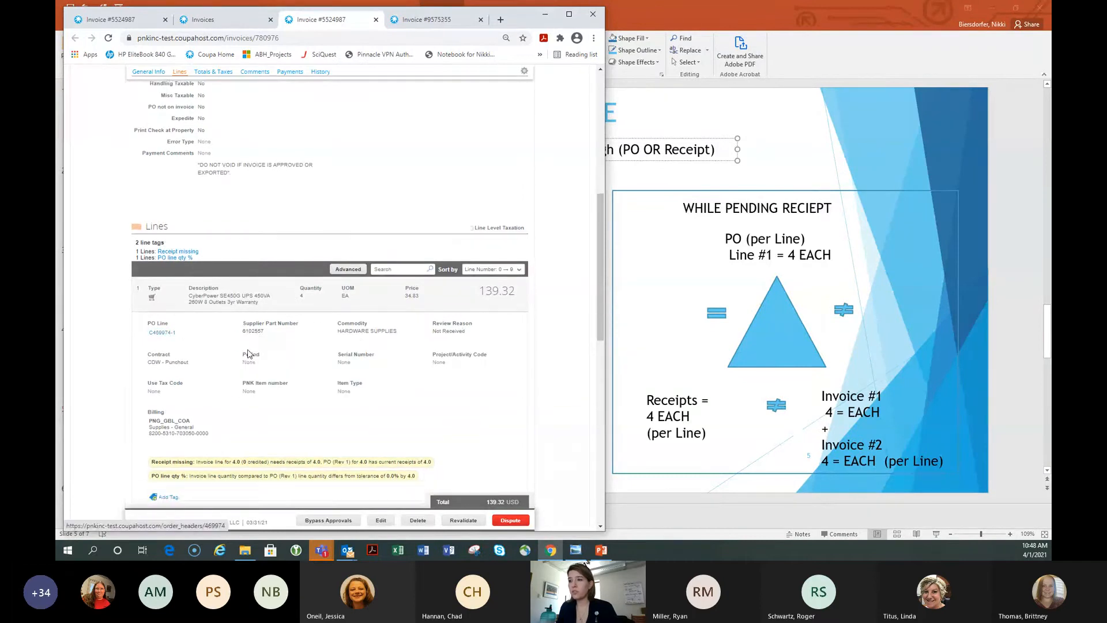
{"action": "mouse_move", "coordinate": [247, 353]}
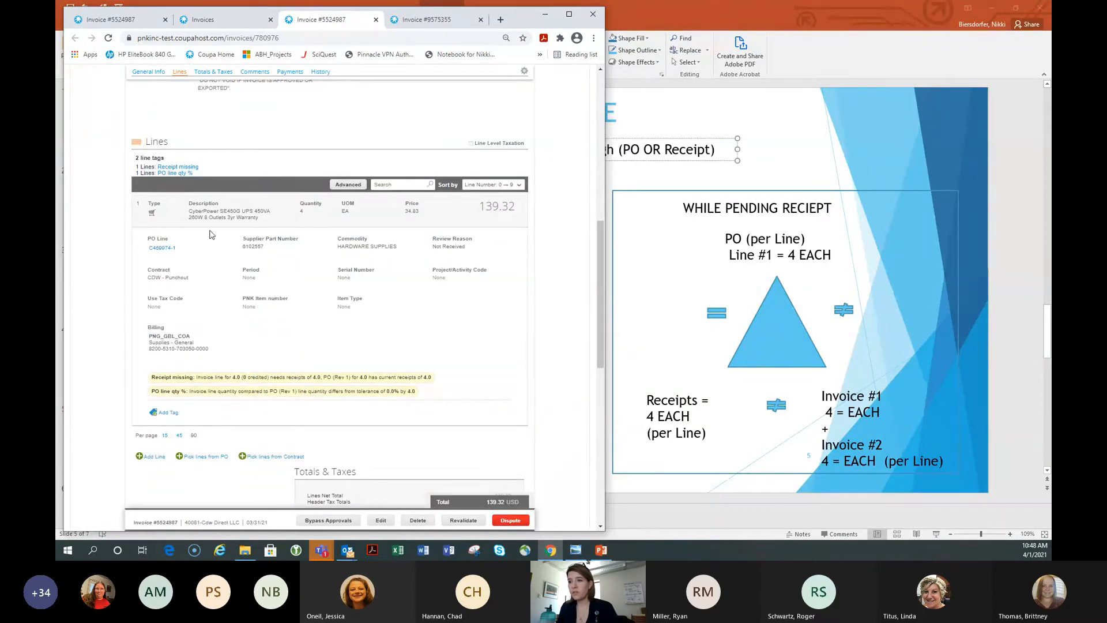
Check the Approved invoice's line item, quantity and PO line for comparison, and close that invoice's tab.
{"action": "left_click", "coordinate": [428, 22]}
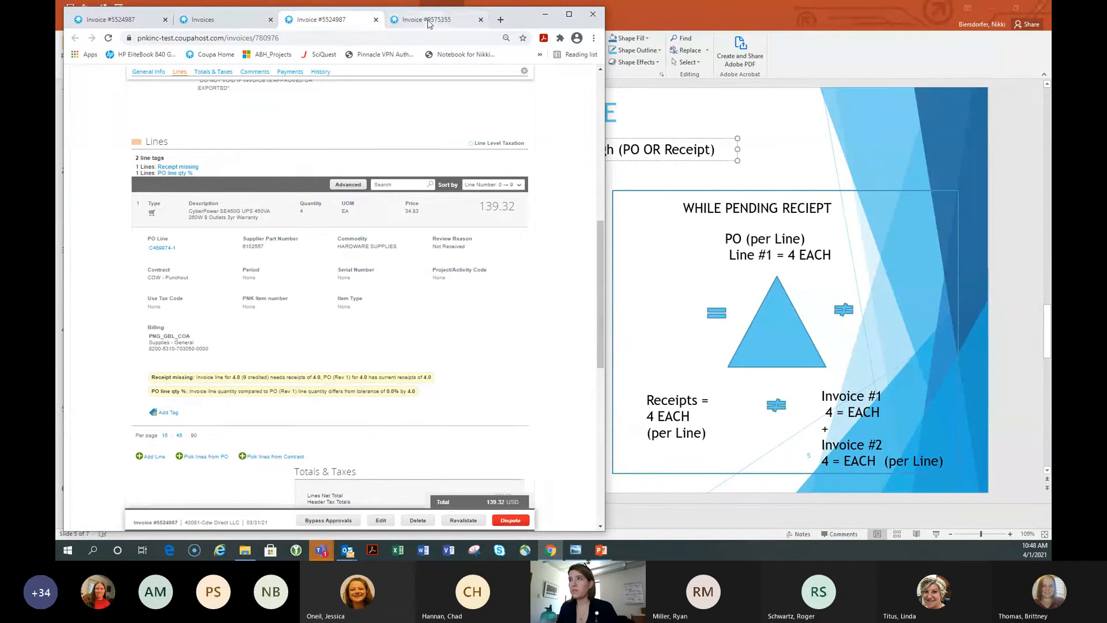
{"action": "scroll", "coordinate": [231, 231], "scroll_direction": "down", "scroll_amount": 2}
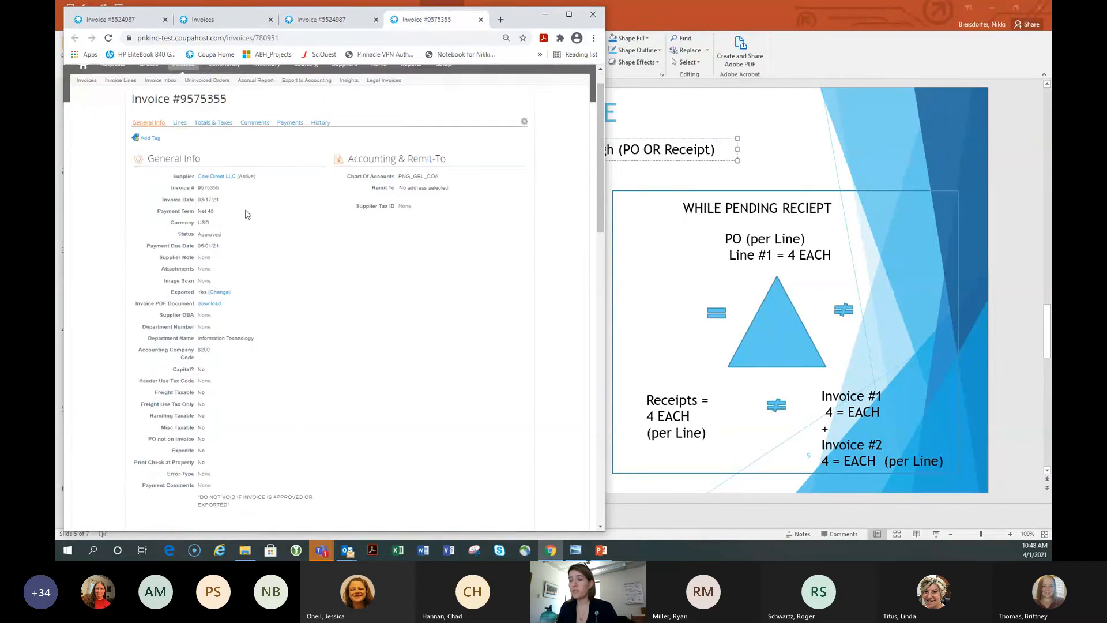
{"action": "scroll", "coordinate": [296, 238], "scroll_direction": "down", "scroll_amount": 6}
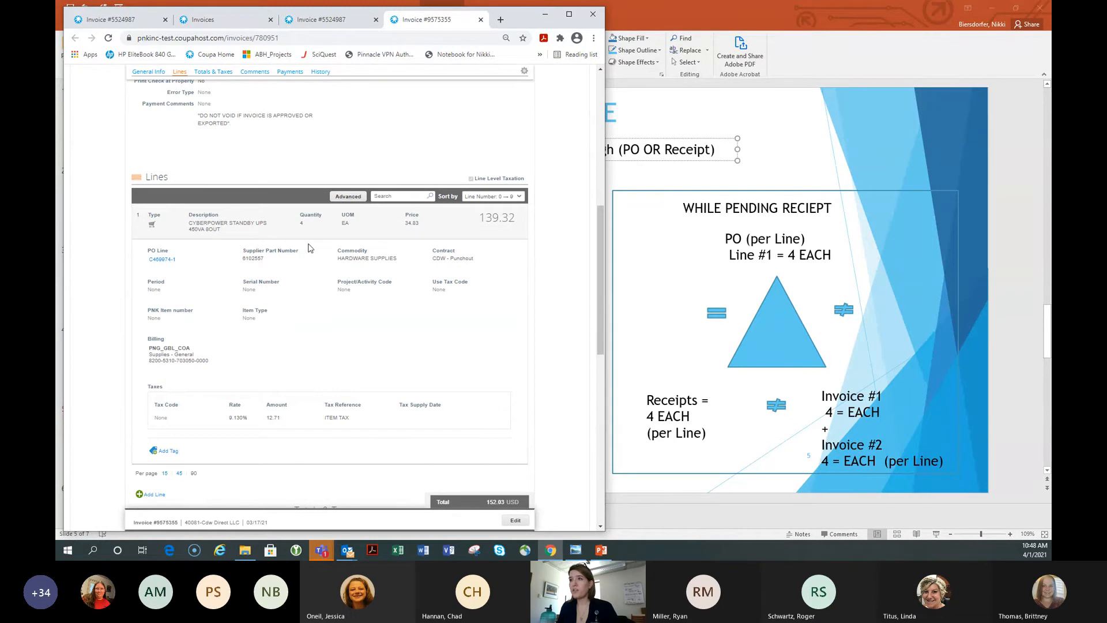
{"action": "left_click", "coordinate": [481, 20]}
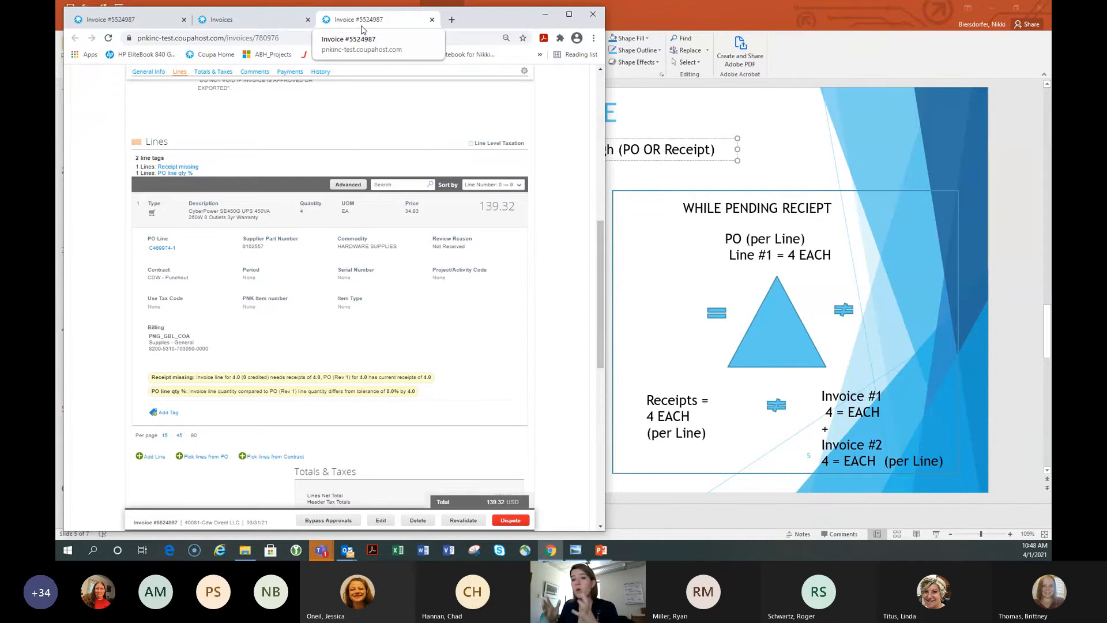